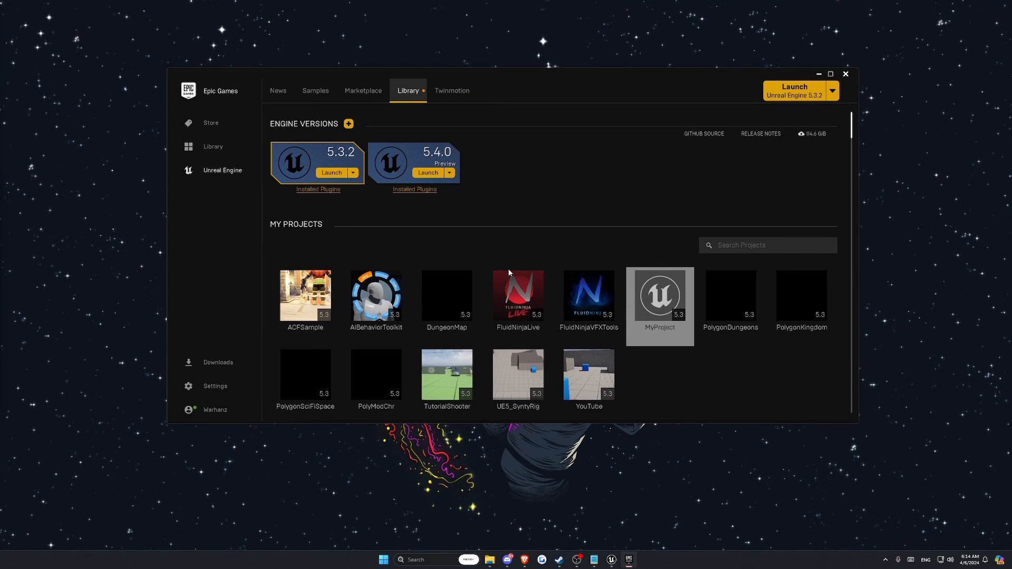
scroll(359, 233, "down", 1)
scroll(358, 232, "down", 2)
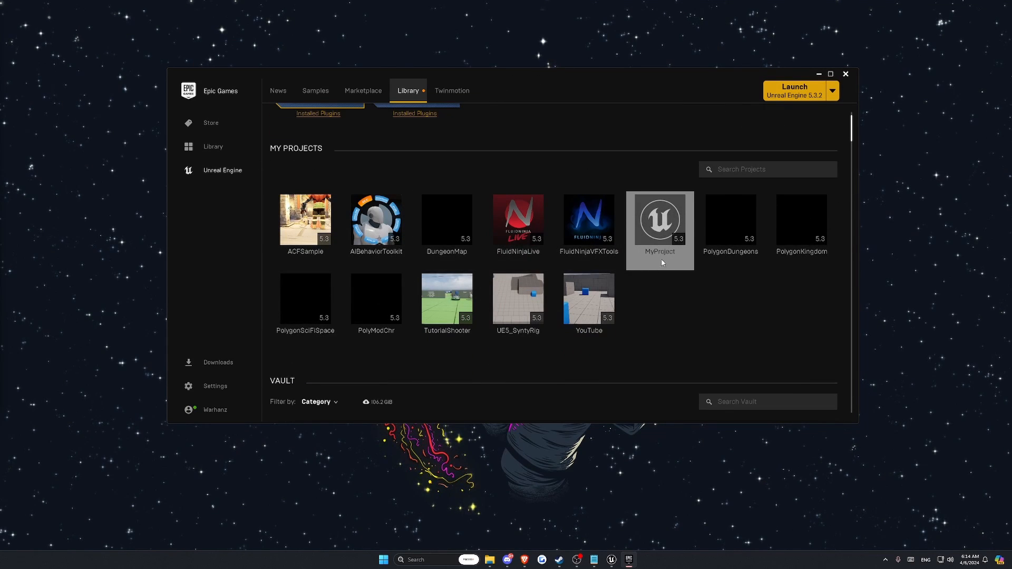
scroll(660, 314, "down", 2)
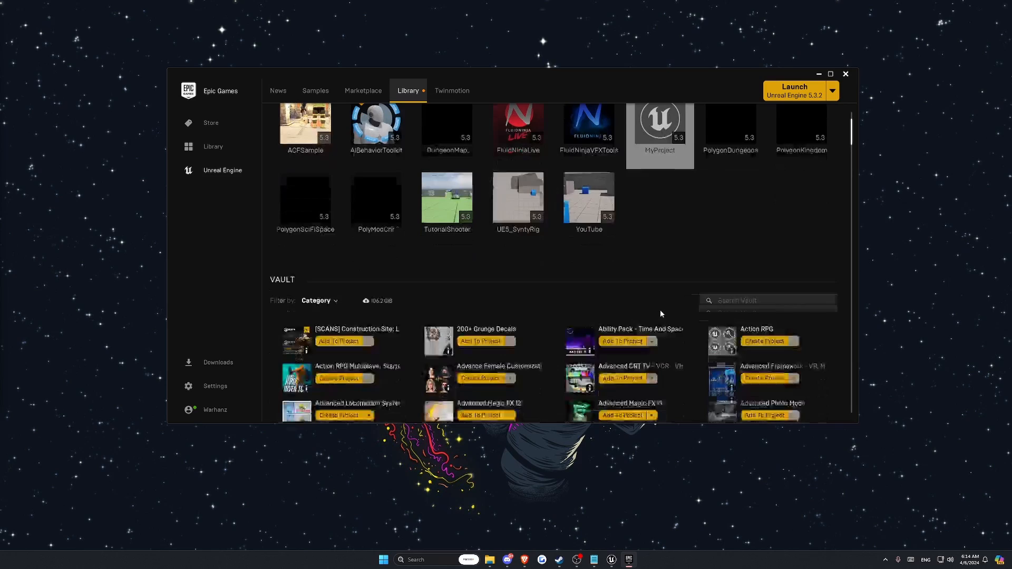
scroll(660, 314, "up", 5)
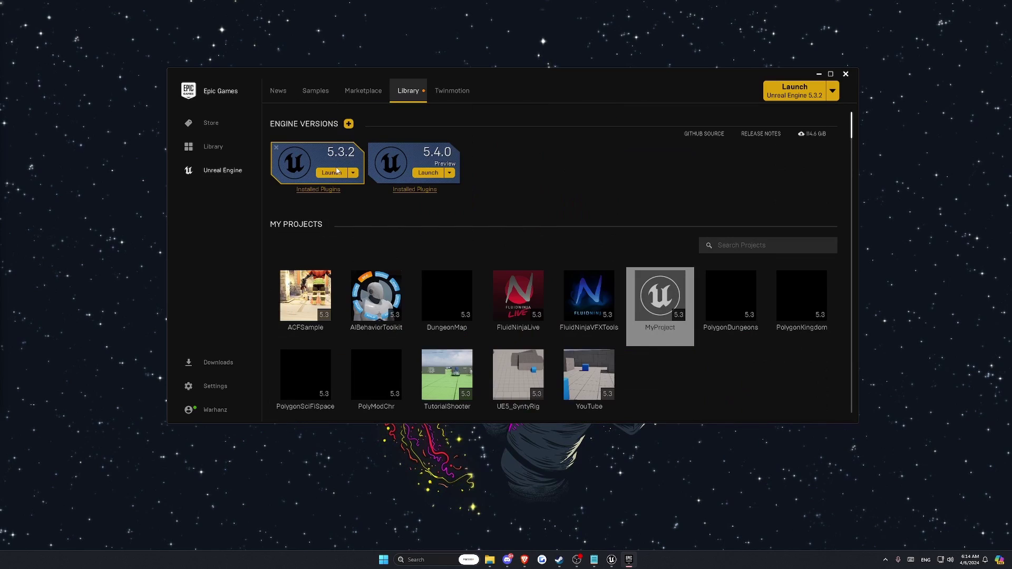
- Review the available engine versions in the launcher and remove the pending 5.2.1 install
left_click(349, 124)
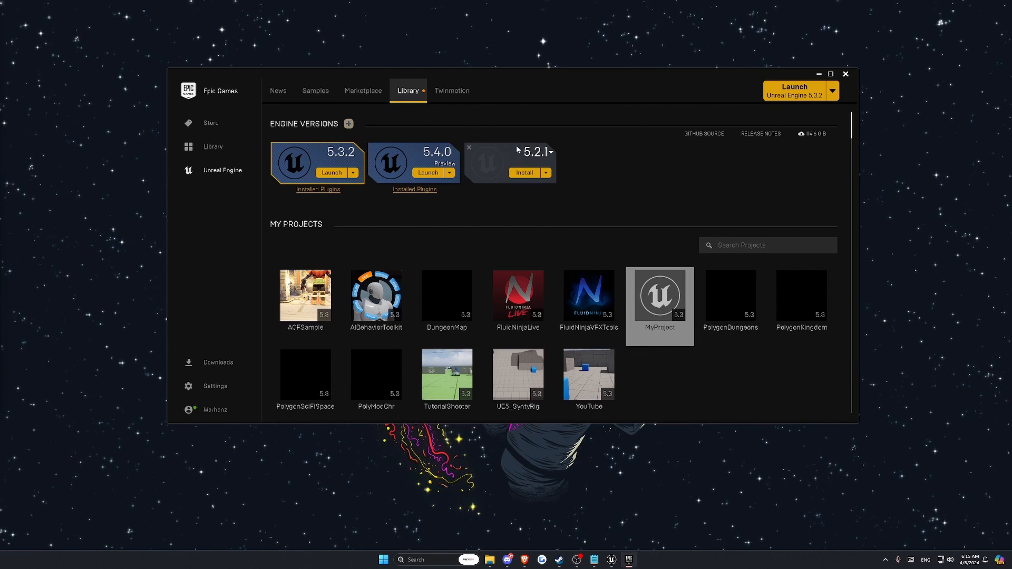
left_click(550, 152)
scroll(543, 245, "down", 2)
scroll(542, 245, "up", 2)
left_click(550, 153)
left_click(467, 150)
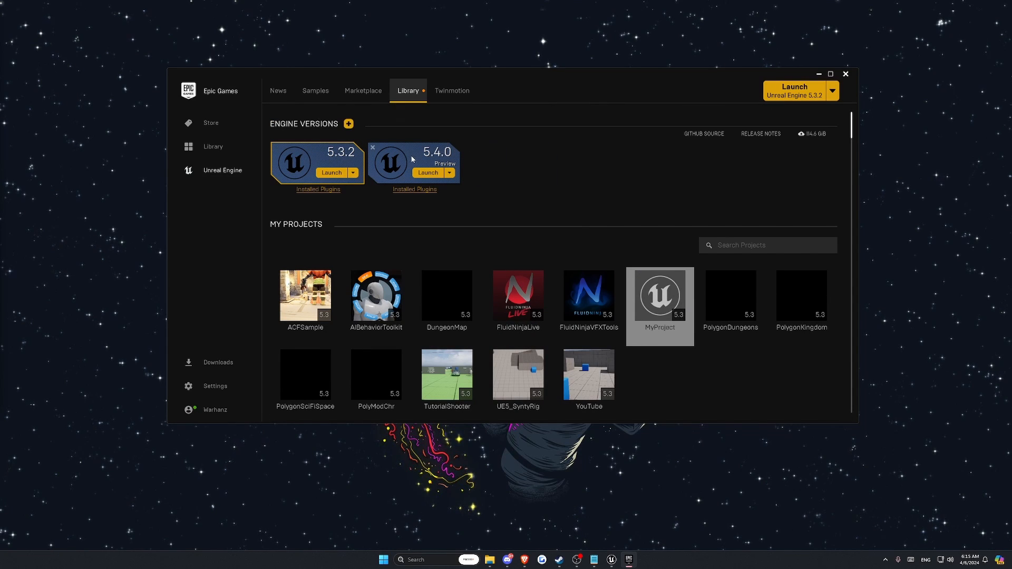
- Launch 5.3.2 and create a Blueprint Third Person game project named BlueprintSeries
left_click(332, 172)
left_click(332, 193)
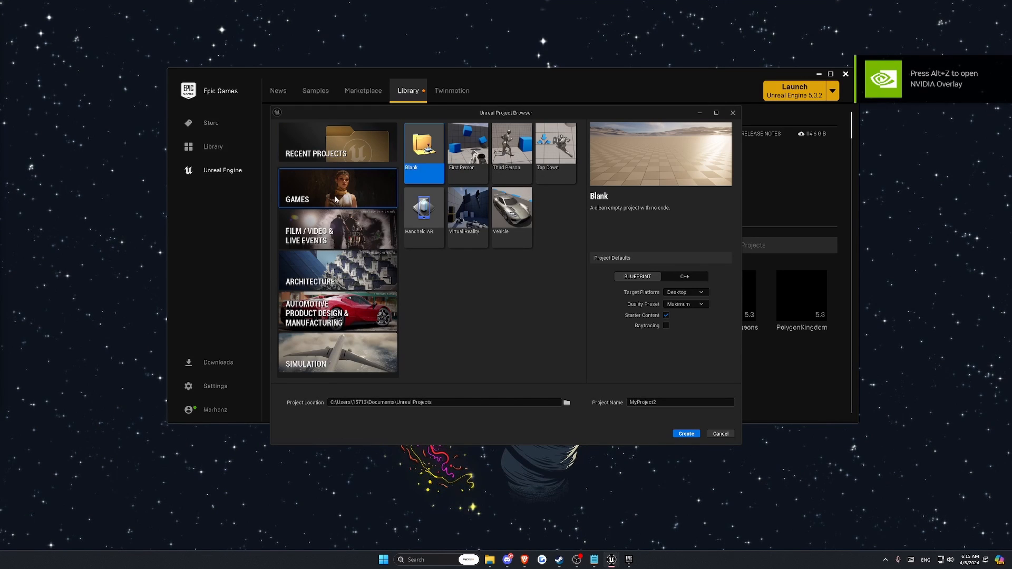
left_click(511, 153)
left_click(684, 276)
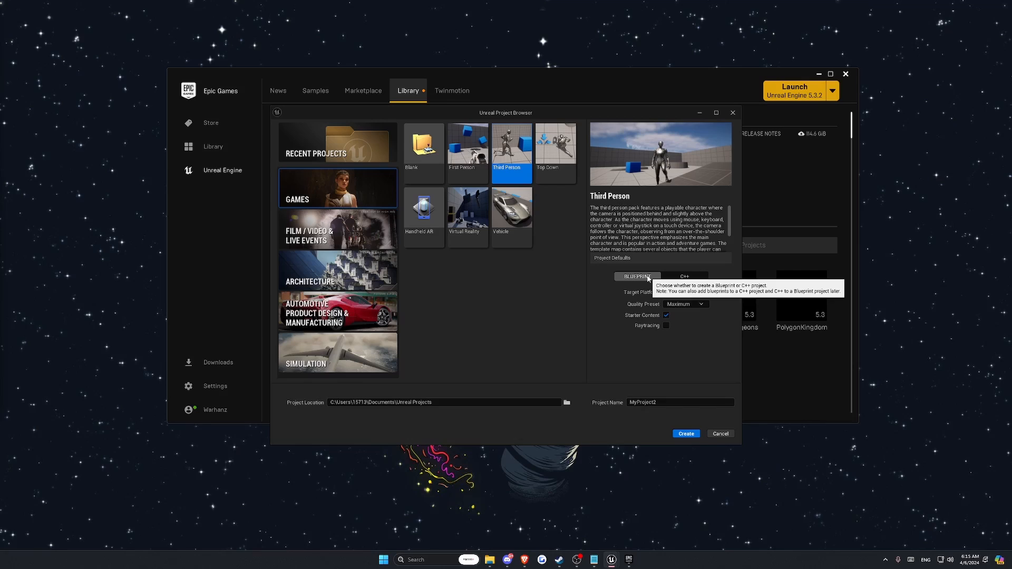
left_click(680, 401)
key("ctrl+a")
type("Blueprint")
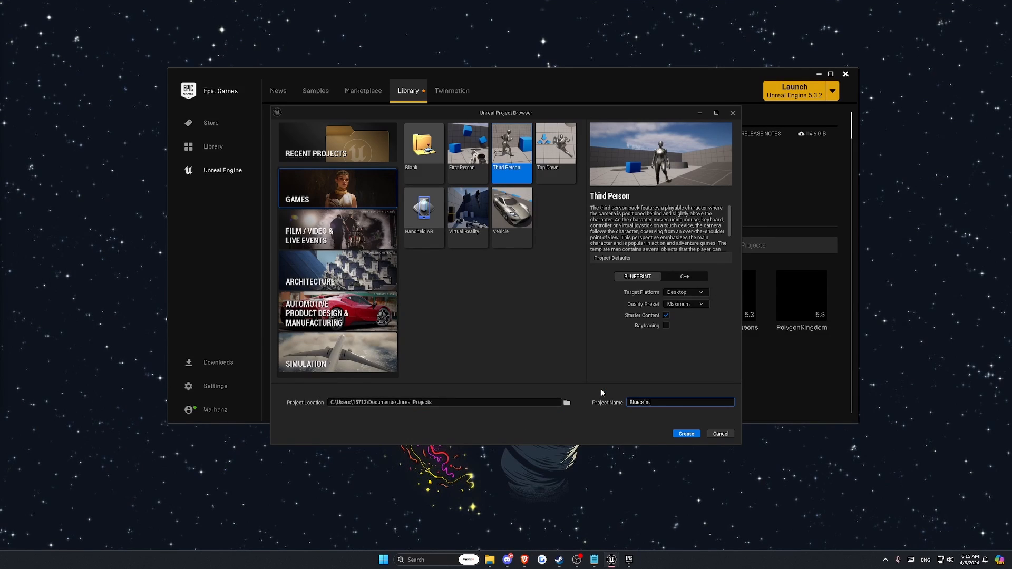
type("Series")
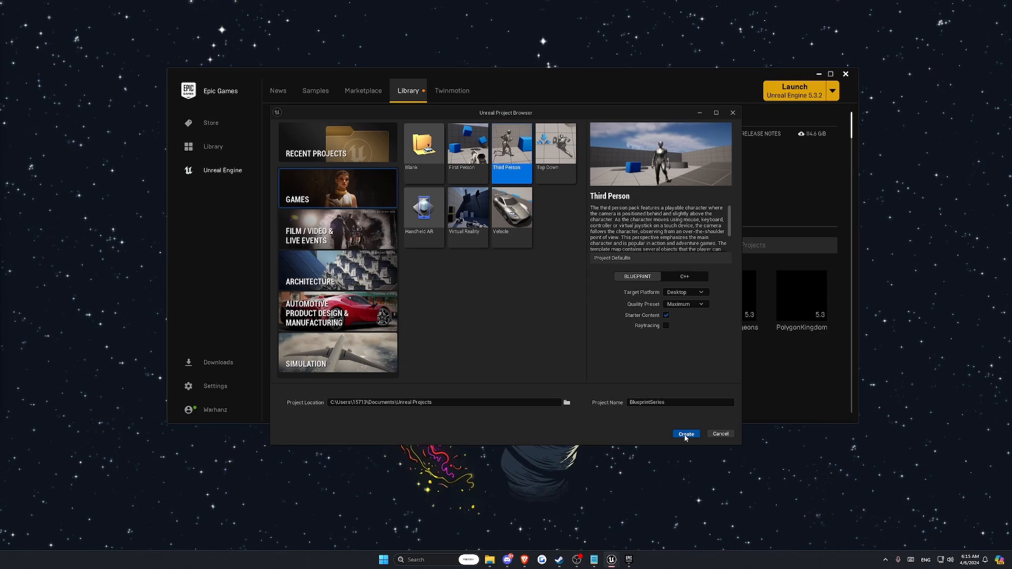
left_click(685, 434)
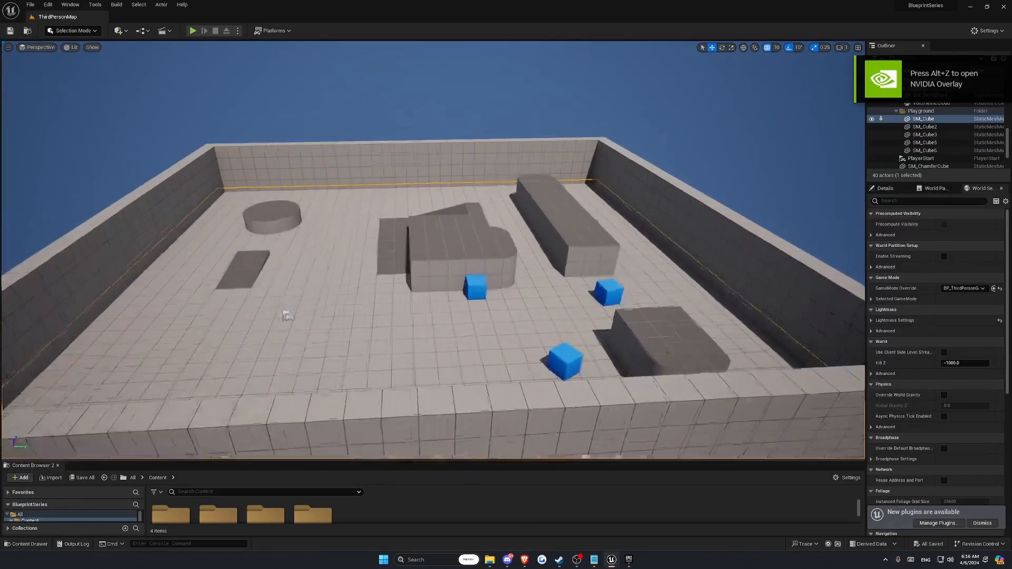
- Inspect the level and expand the Selected GameMode default classes in World Settings
right_click_drag(287, 314, 330, 247)
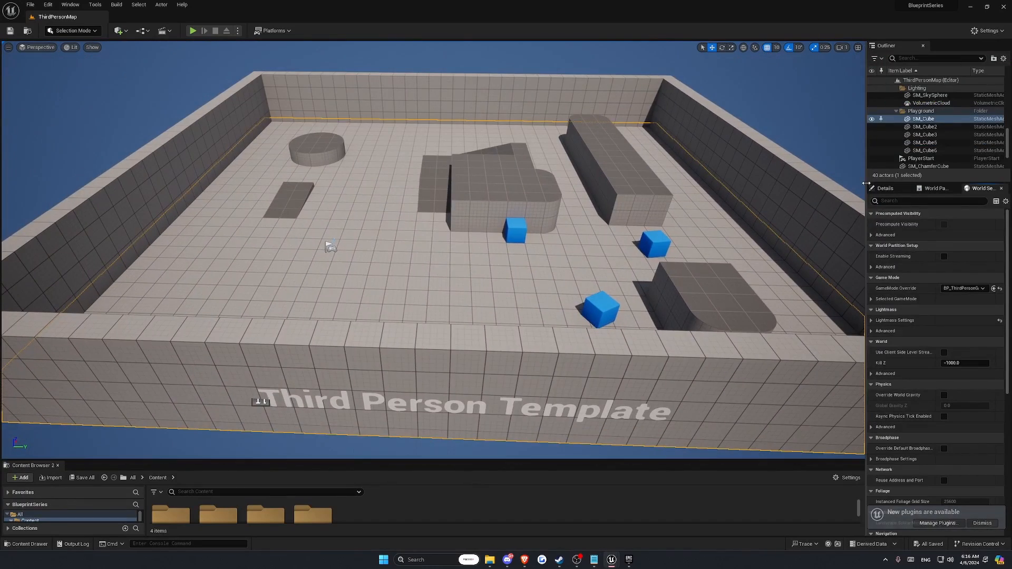
left_click_drag(868, 184, 810, 190)
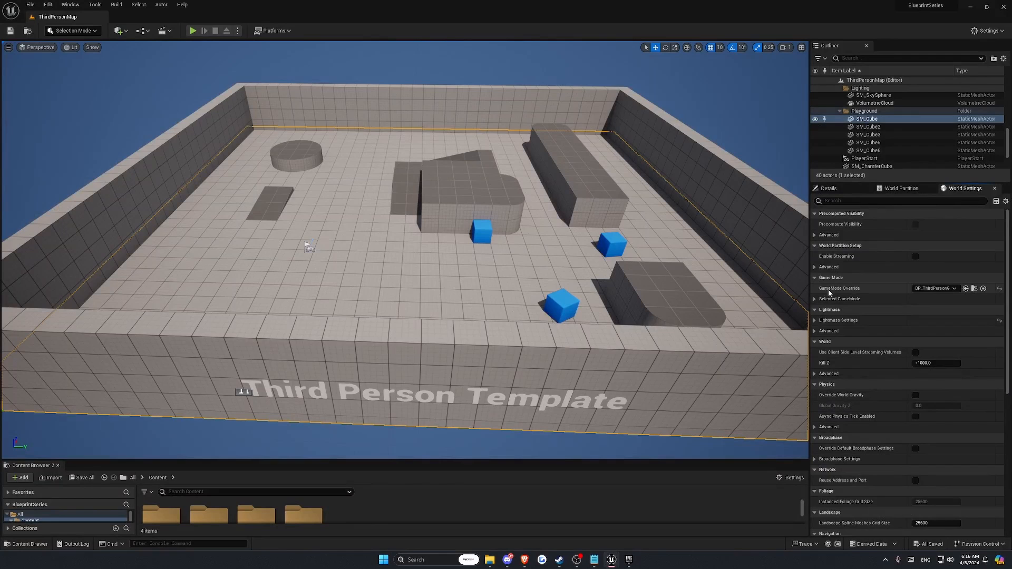
left_click(839, 298)
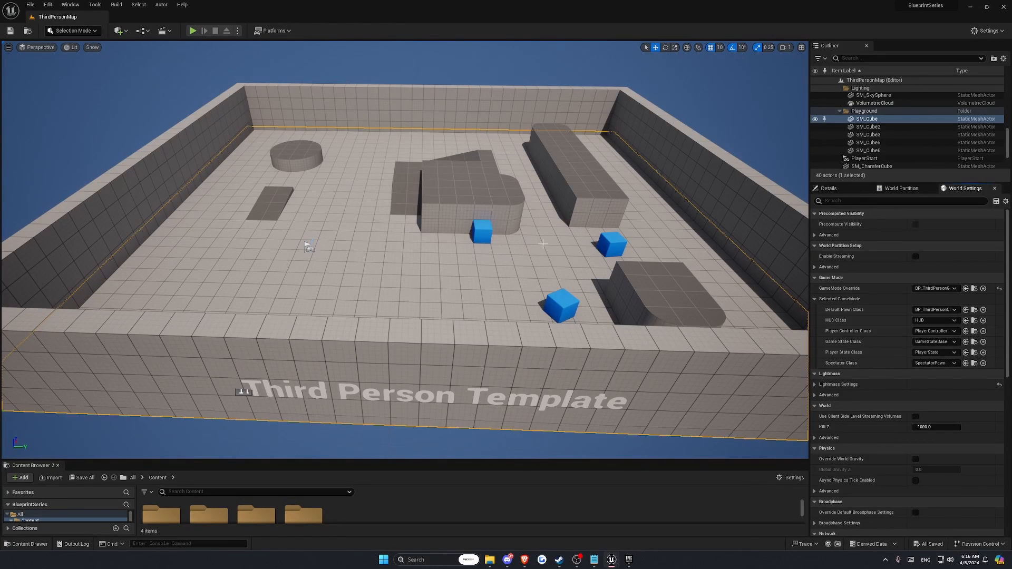
scroll(308, 248, "up", 4)
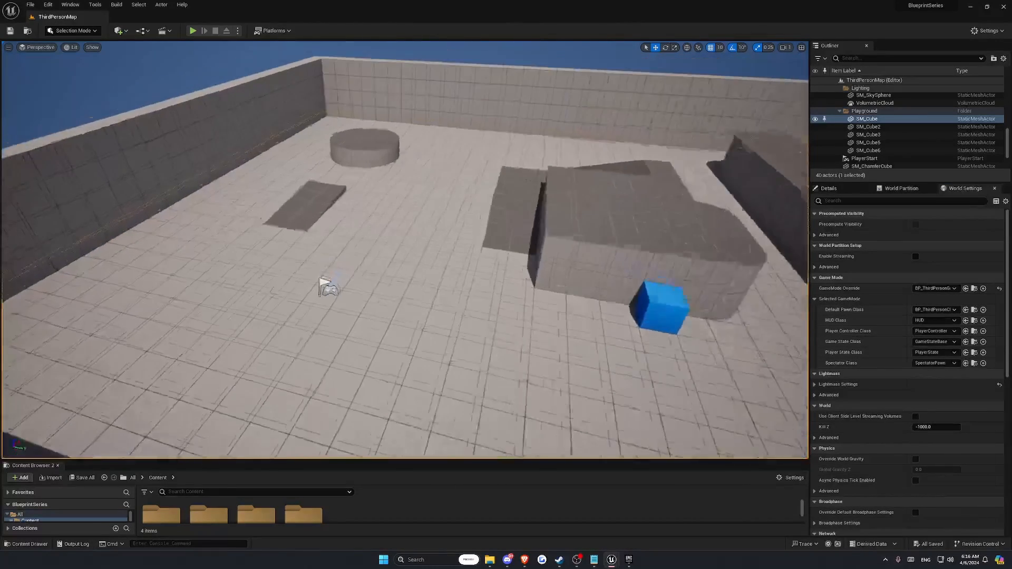
scroll(237, 316, "up", 3)
scroll(182, 411, "up", 2)
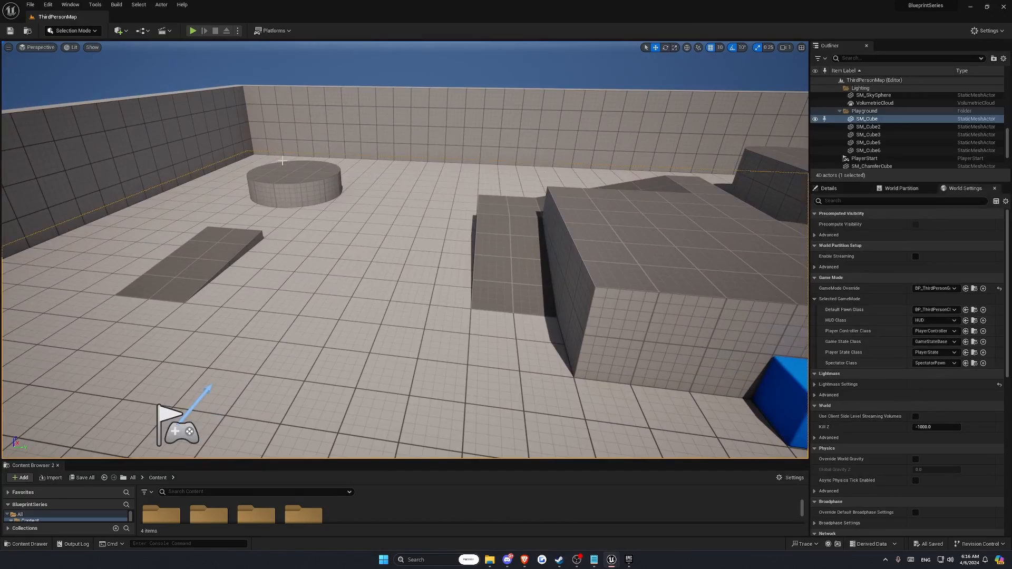
- Play the level, run and jump the character onto the ledge, then end the session
key("alt+p")
right_click_drag(395, 238, 553, 277)
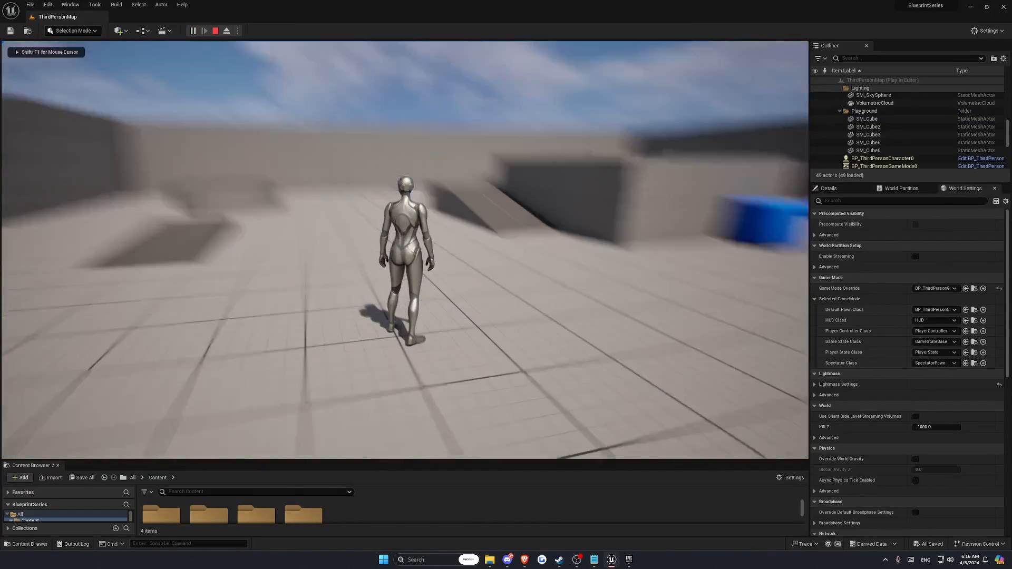
key("w")
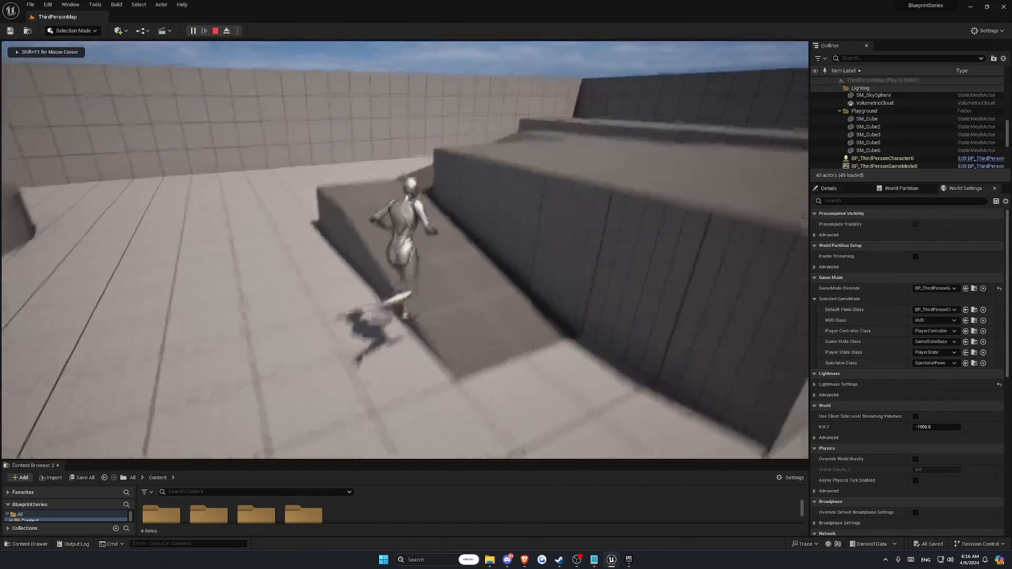
key("space")
key("w")
key("Escape")
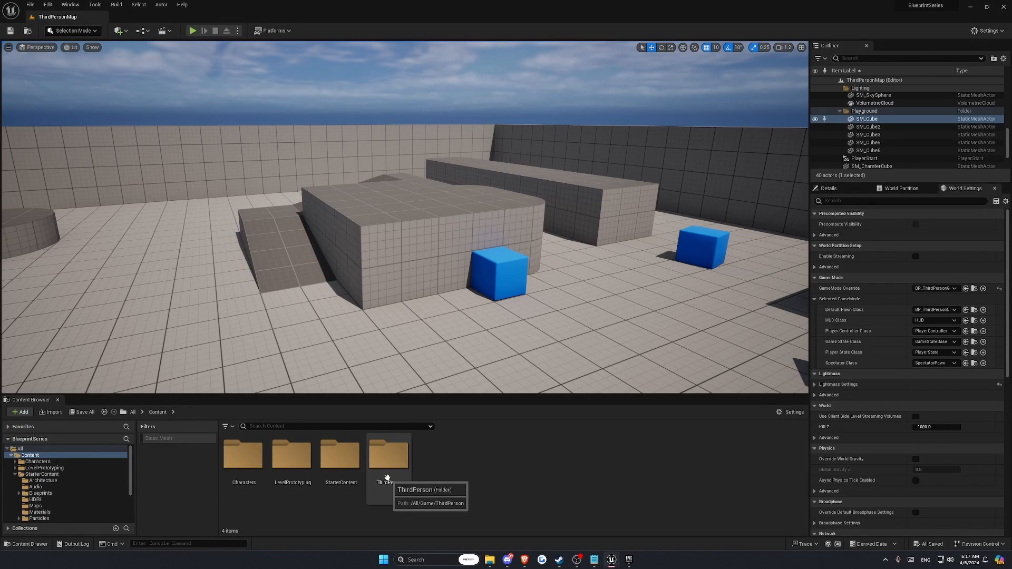
- Create a new Input Action named IA_SwitchCamera in ThirdPerson > Input > Actions
double_click(389, 463)
double_click(292, 459)
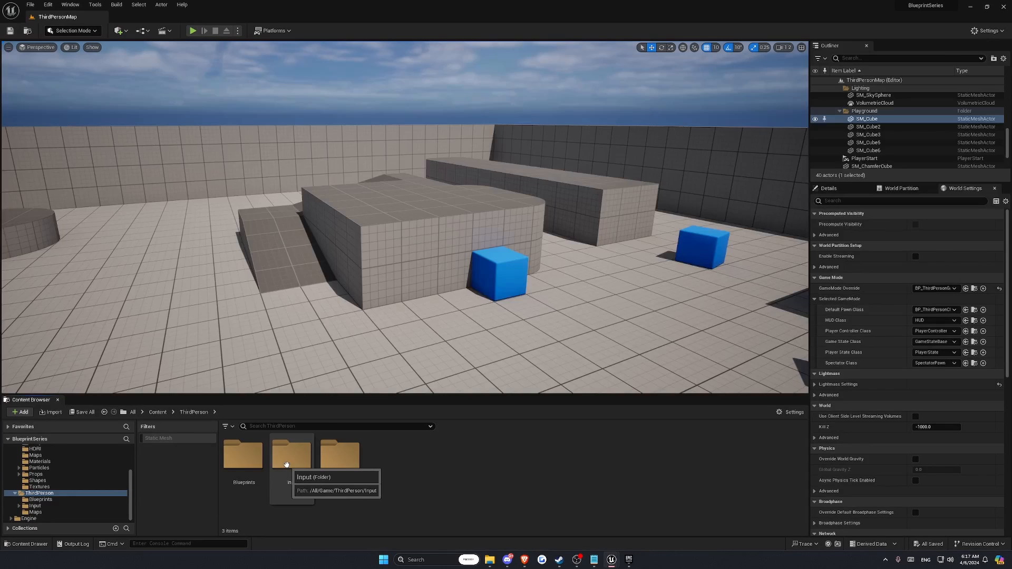
double_click(244, 463)
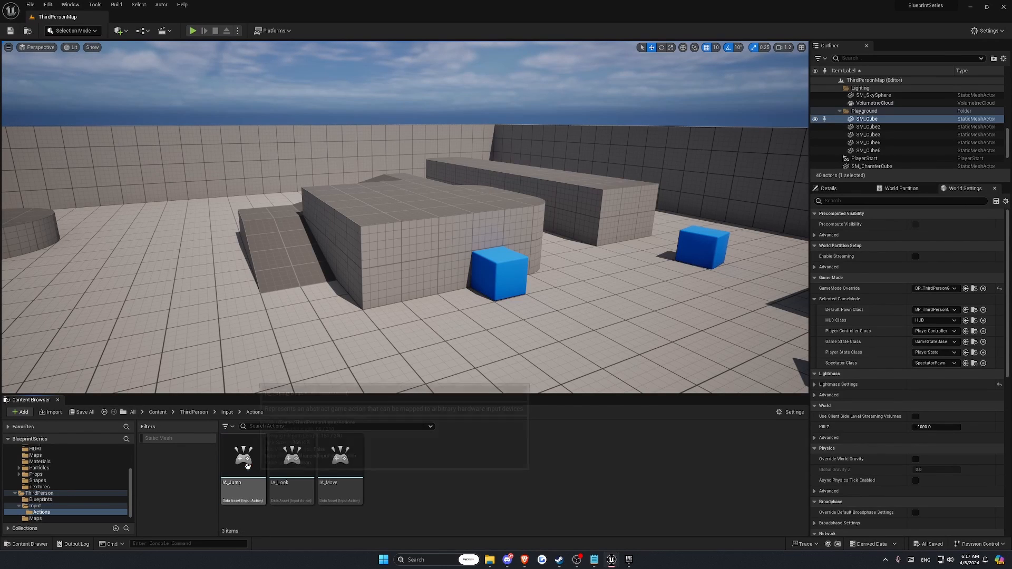
right_click(383, 469)
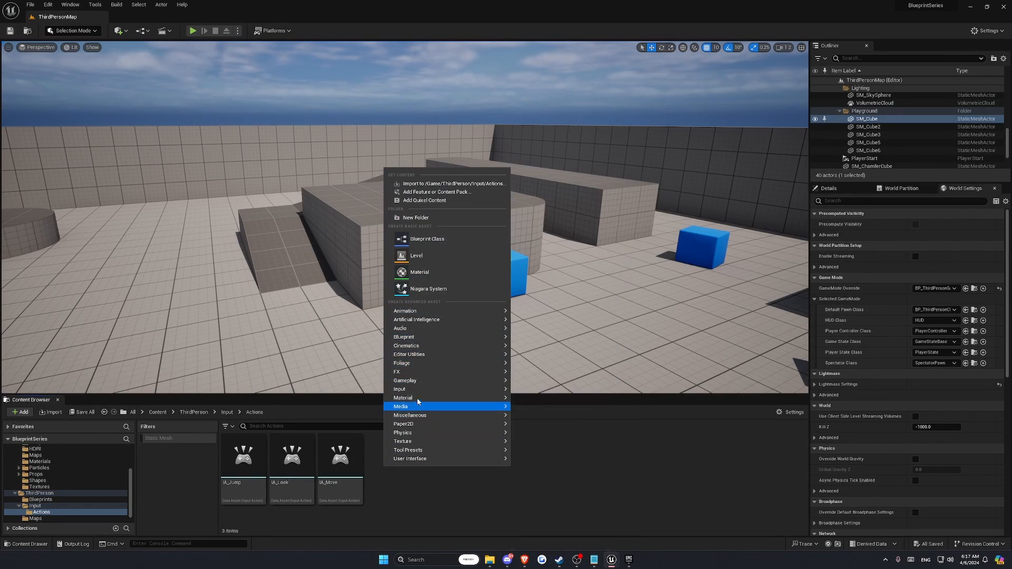
mouse_move(442, 389)
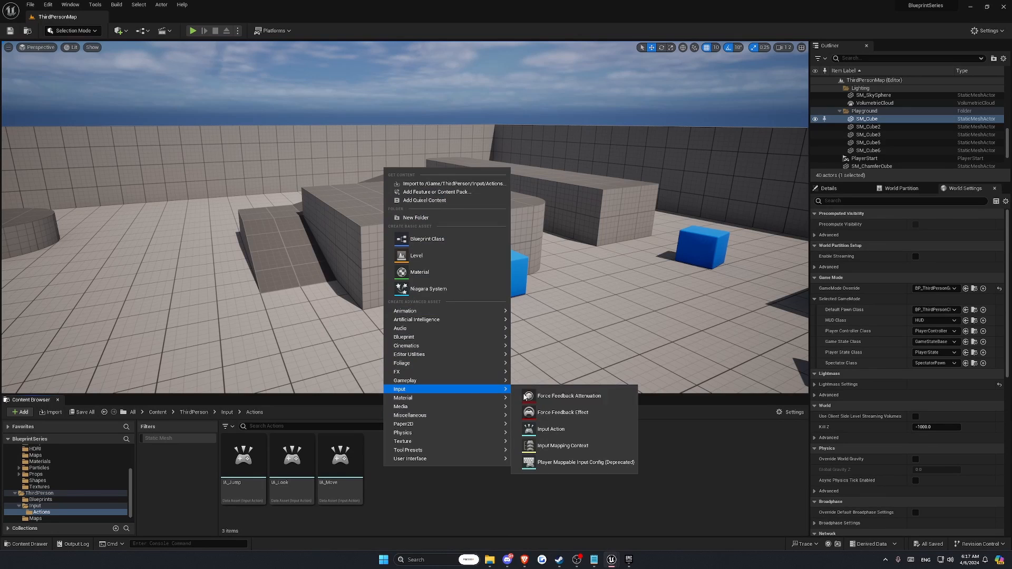
left_click(551, 428)
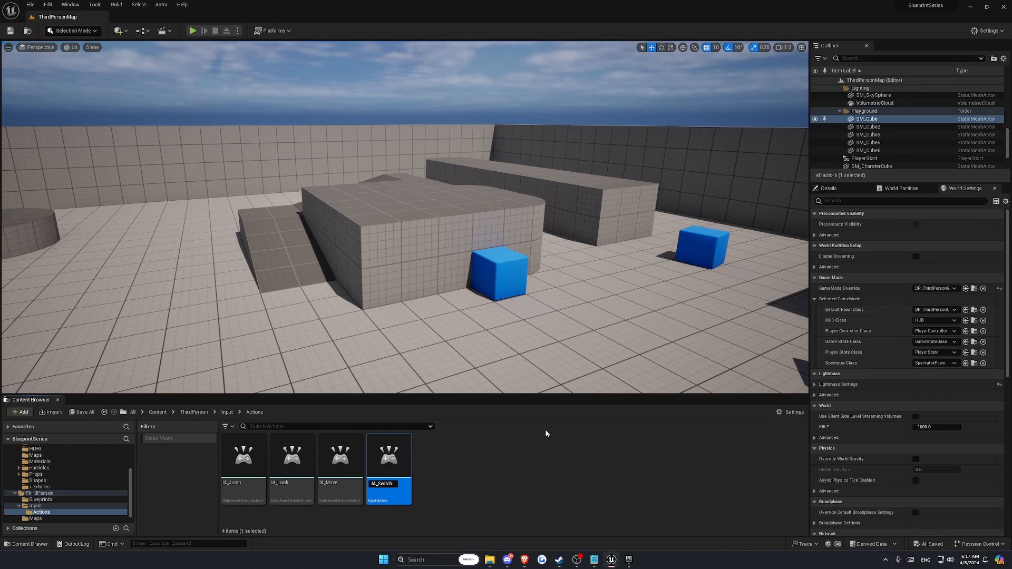
key("Return")
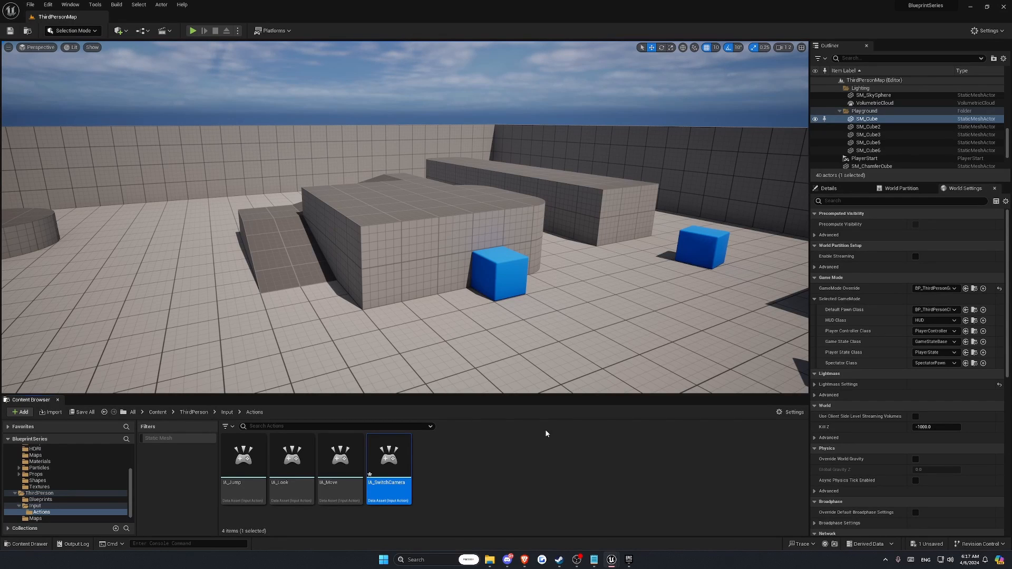
- Give IA_SwitchCamera a Pressed trigger, close it, and go back up to the Input folder
double_click(388, 474)
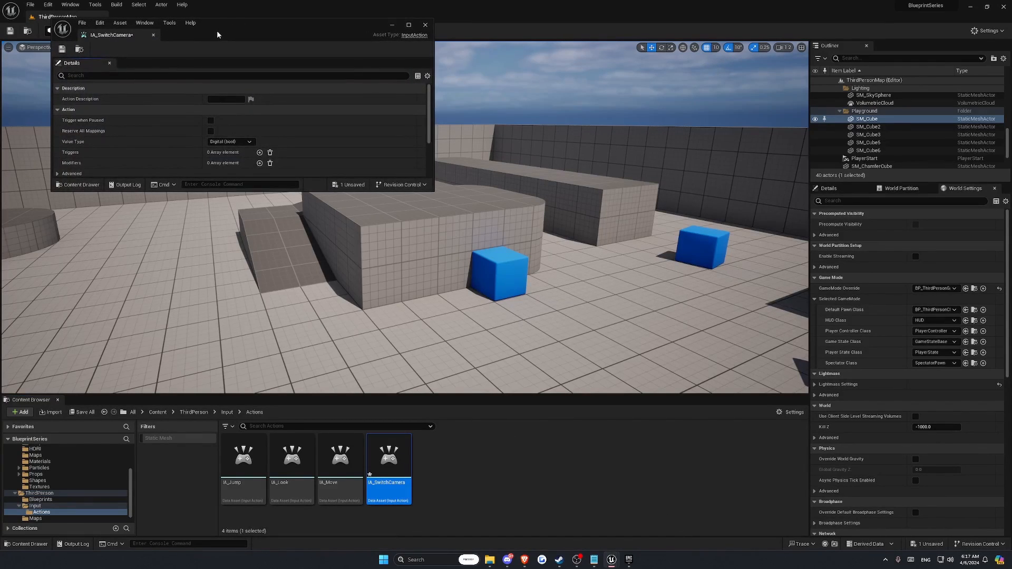
left_click_drag(125, 35, 141, 17)
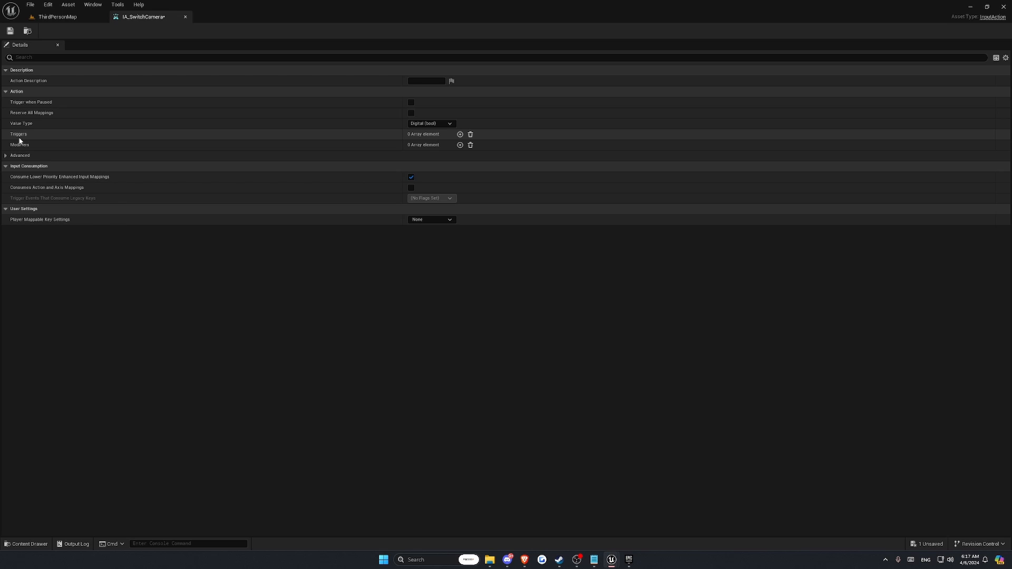
left_click(460, 135)
left_click(447, 145)
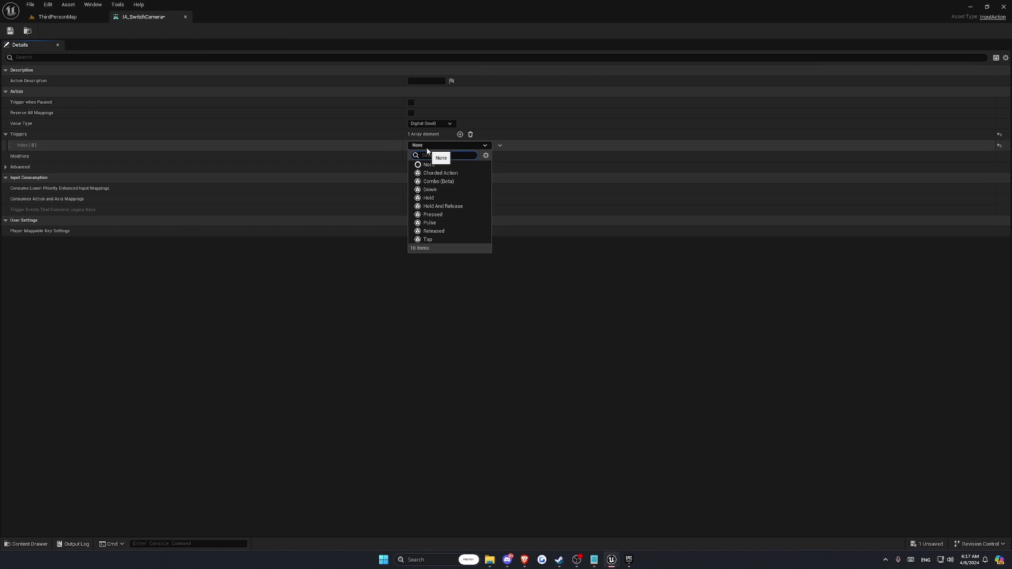
left_click(432, 215)
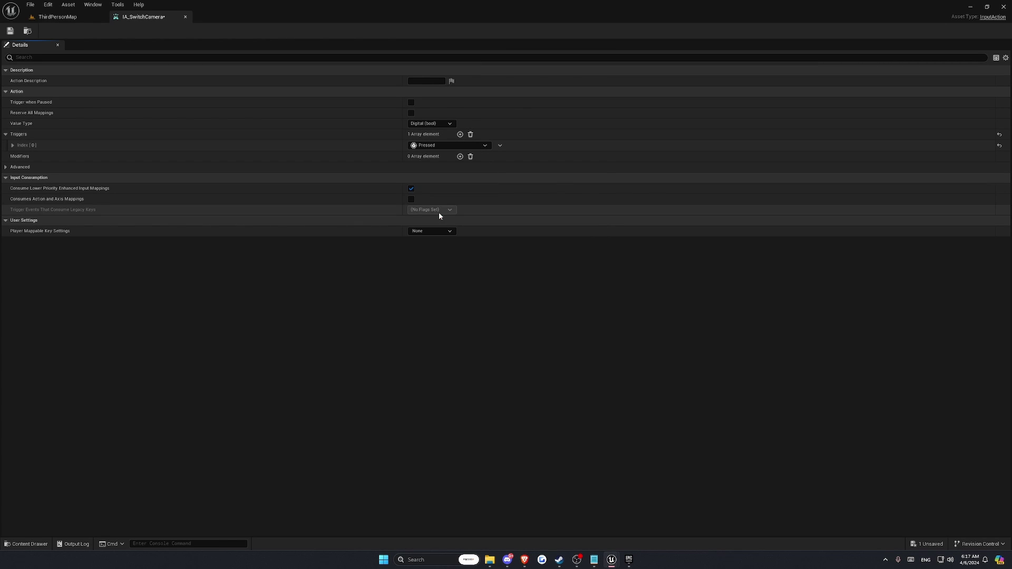
left_click(187, 17)
left_click(228, 412)
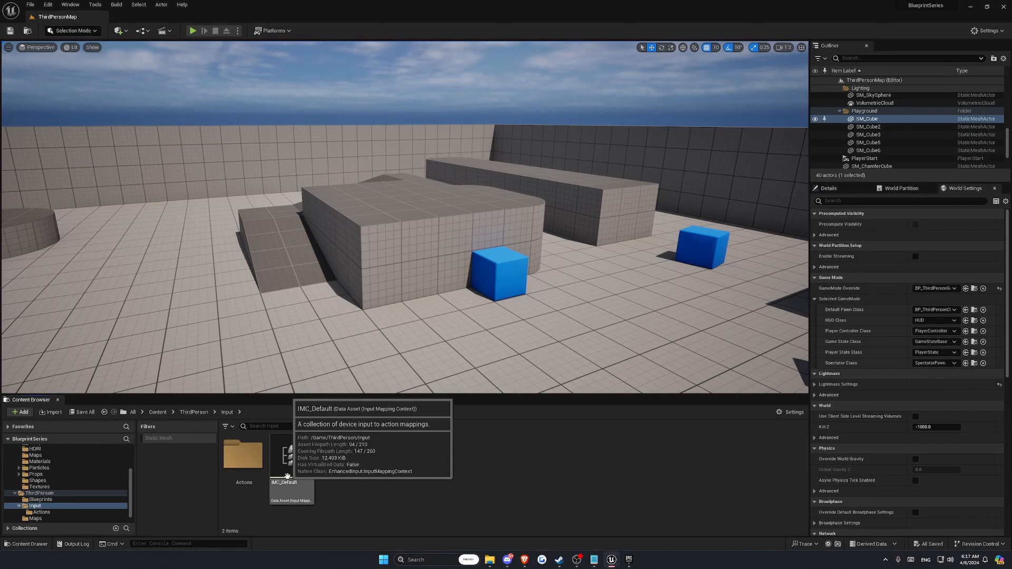
- Add a new mapping in IMC_Default assigned to IA_SwitchCamera
double_click(286, 475)
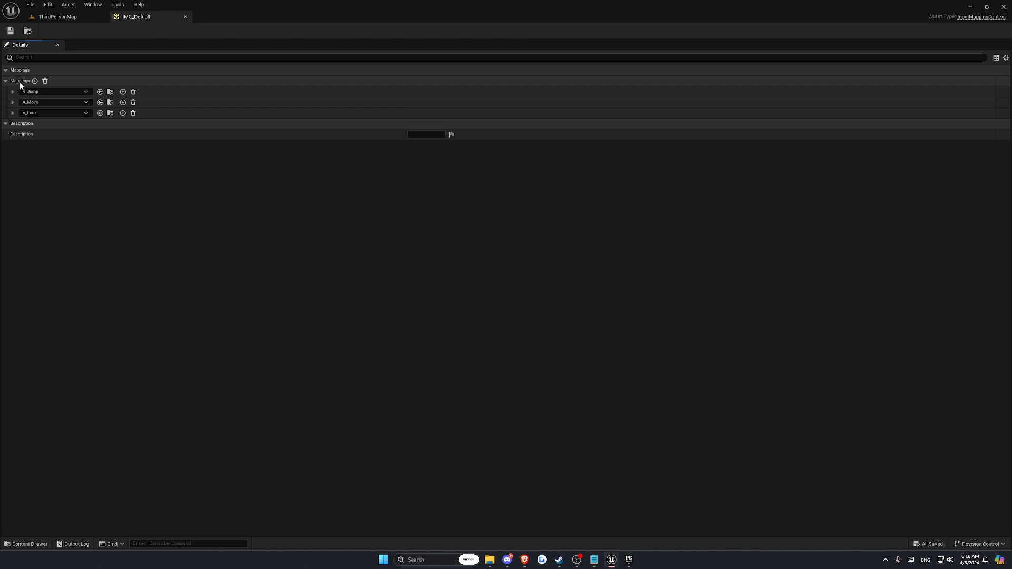
left_click(35, 81)
left_click(37, 124)
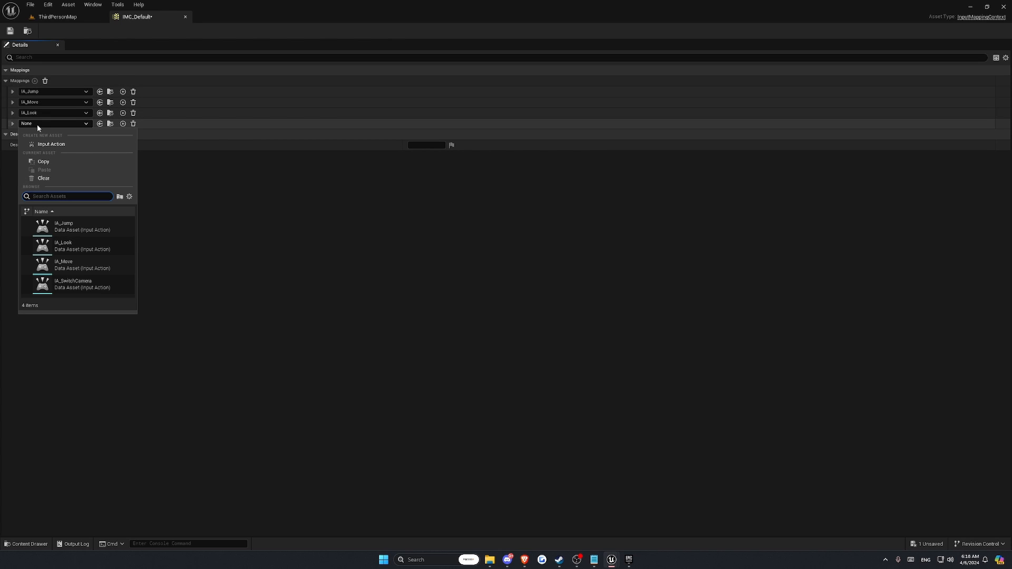
type("IA_S")
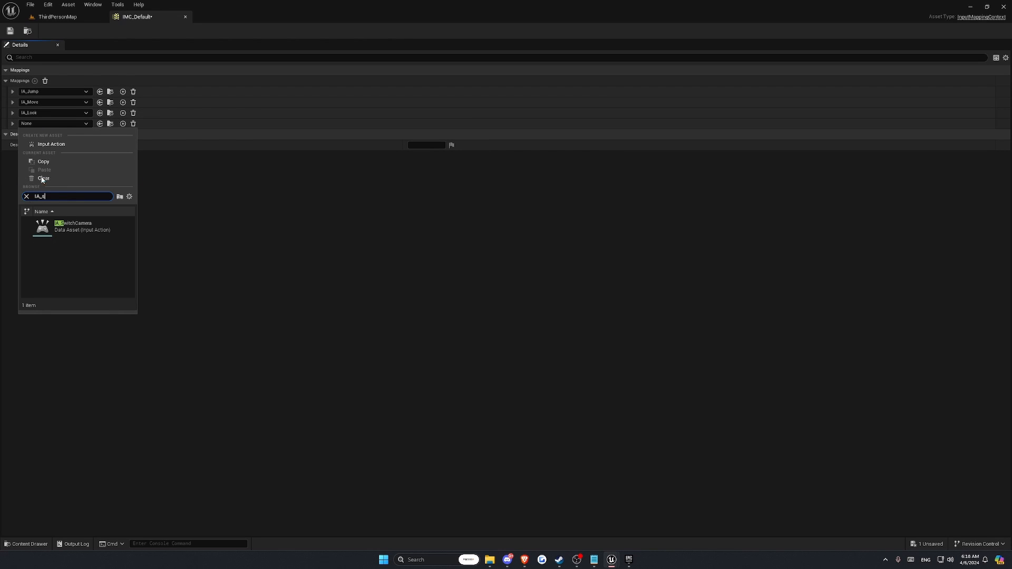
left_click(72, 226)
- Bind the V key to the IA_SwitchCamera mapping and close the mapping context
left_click(13, 123)
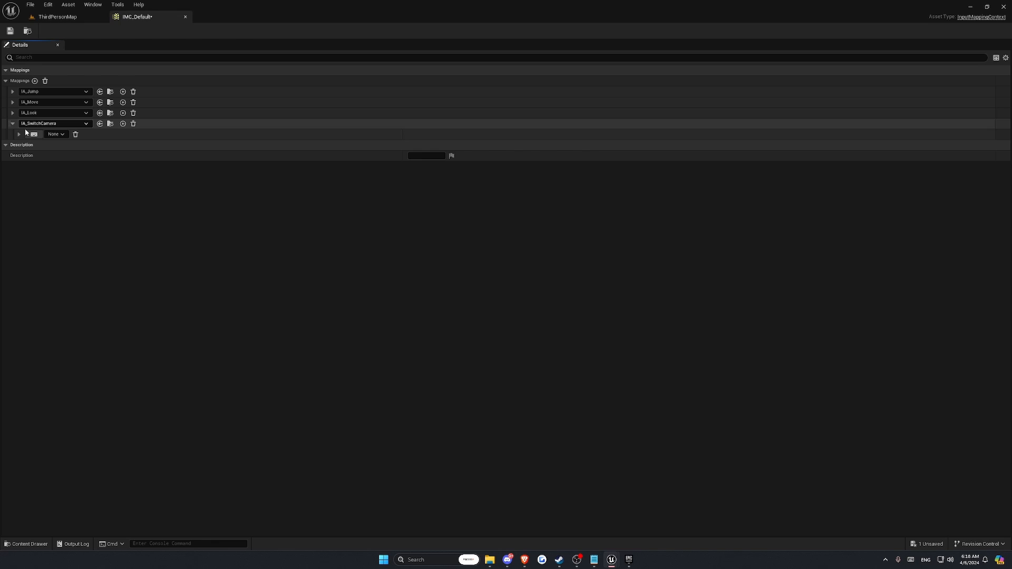
left_click(18, 133)
left_click(54, 133)
type("v")
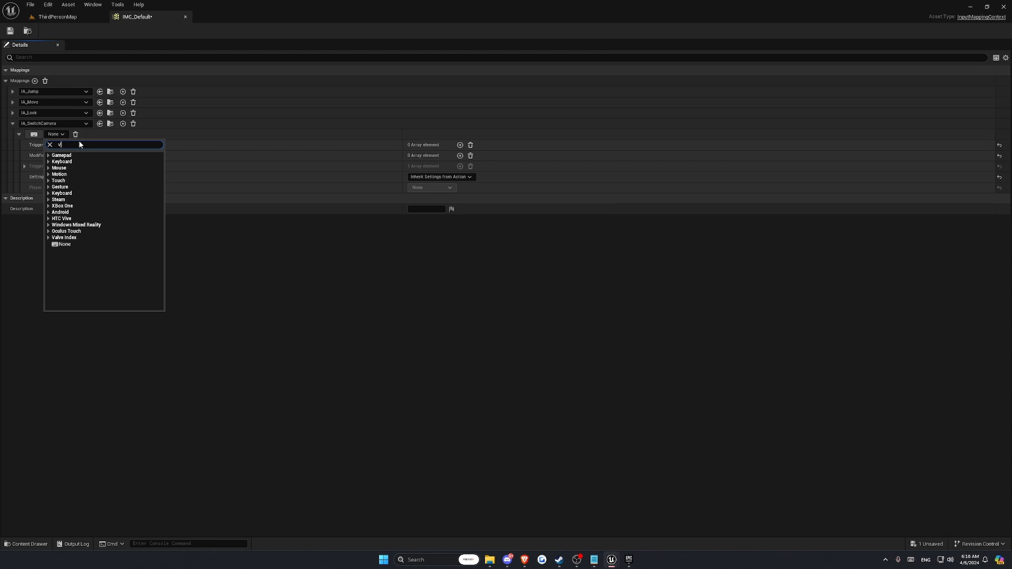
left_click(64, 162)
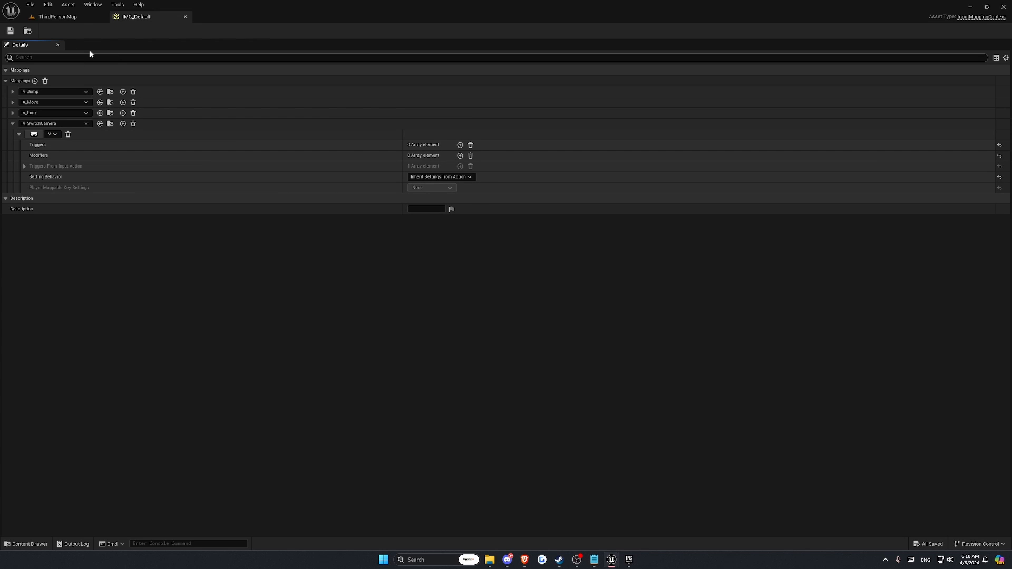
left_click(187, 18)
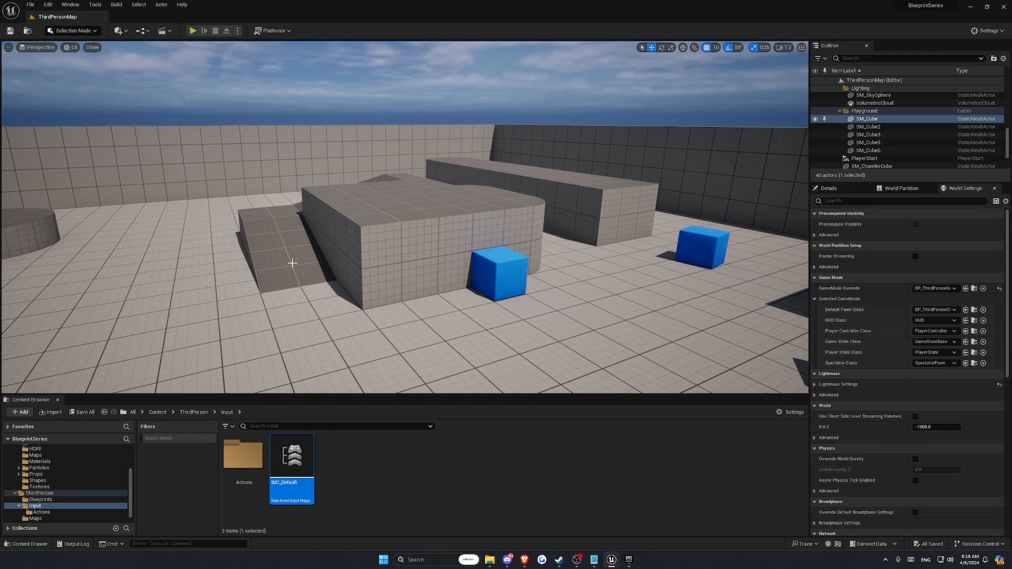
scroll(42, 467, "up", 5)
- Locate the default pawn in the Characters folder and open BP_ThirdPersonCharacter
left_click(41, 463)
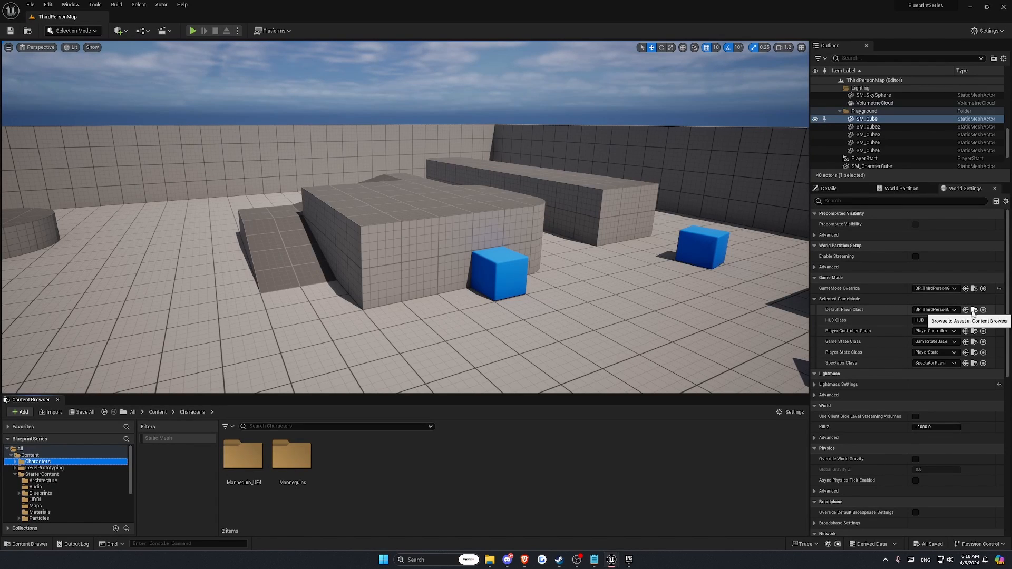
left_click(974, 310)
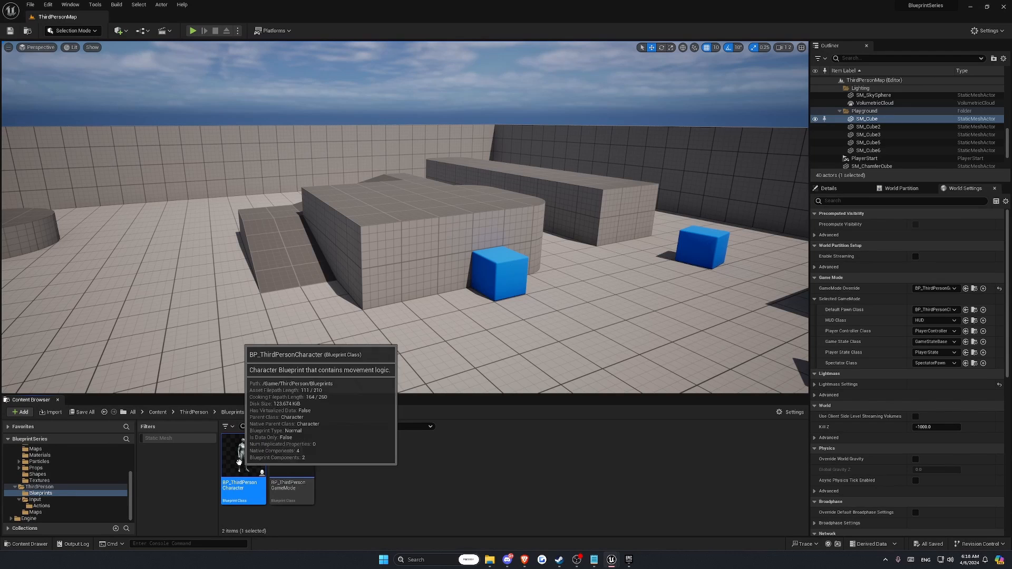
double_click(243, 462)
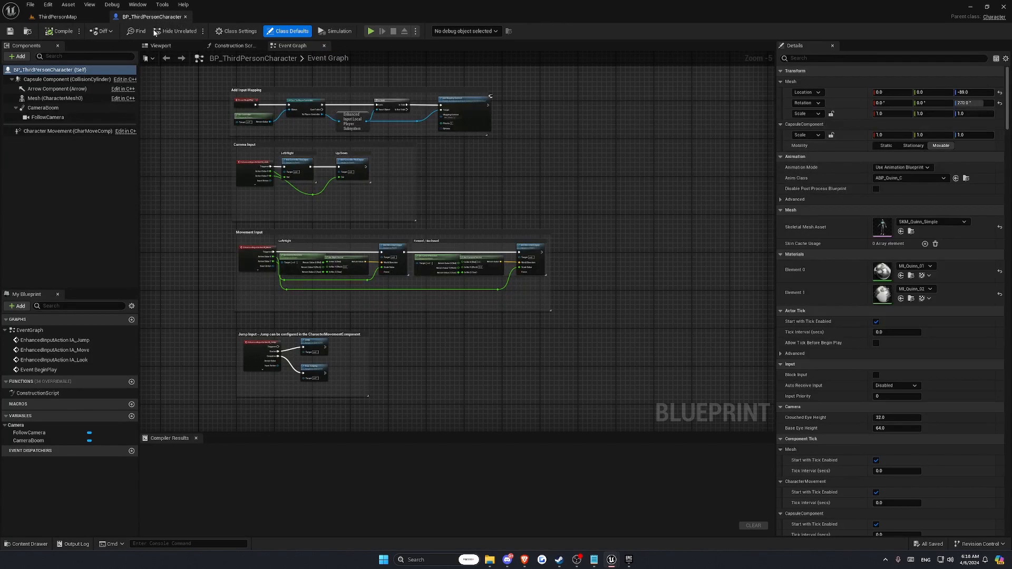
- Add a Camera component named FirstPersonCamera in the character's Viewport
left_click(161, 45)
right_click_drag(475, 238, 396, 262)
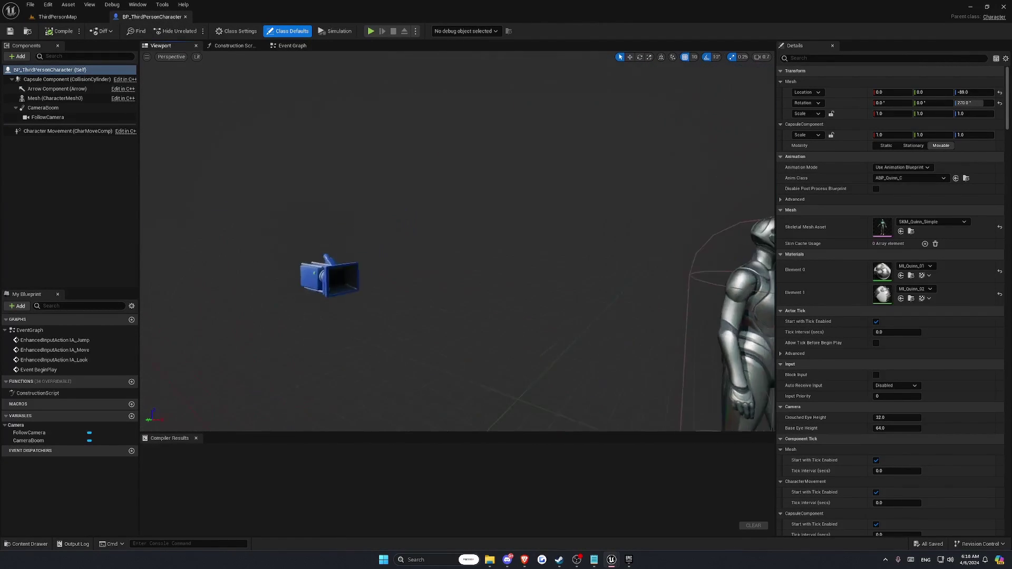
left_click(339, 241)
right_click_drag(474, 261, 316, 198)
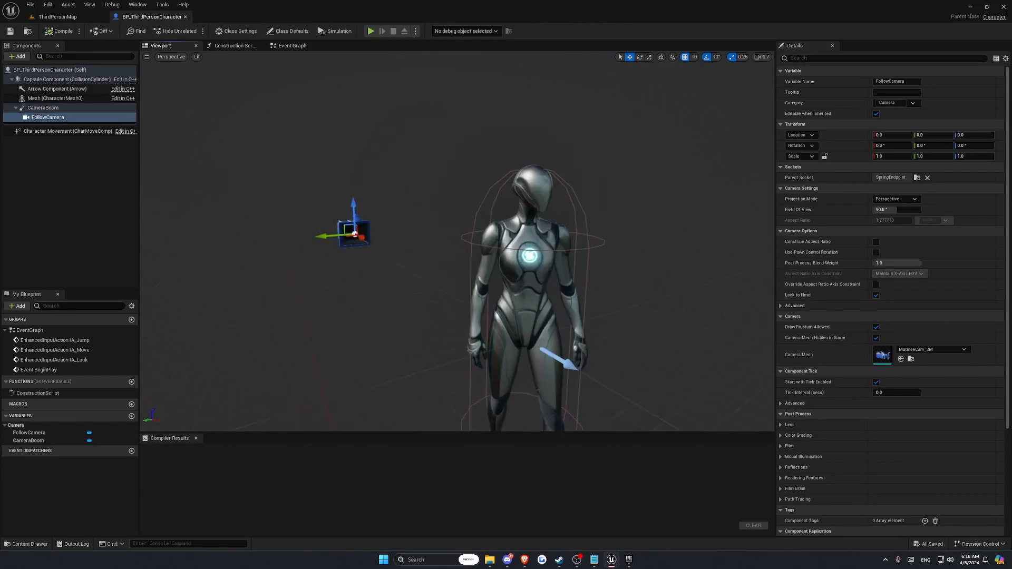
left_click(21, 58)
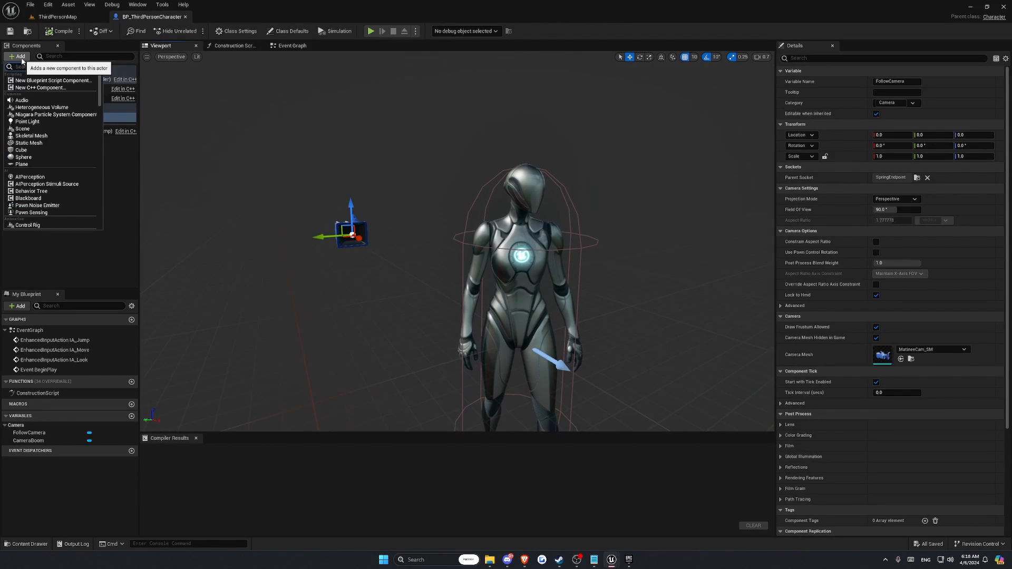
type("camera")
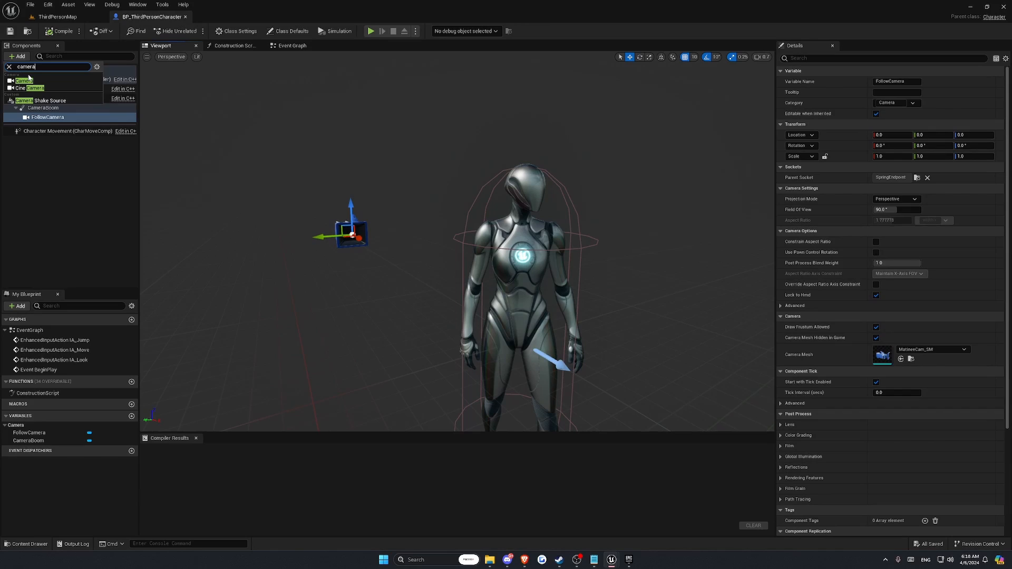
key("Return")
type("FirstPe")
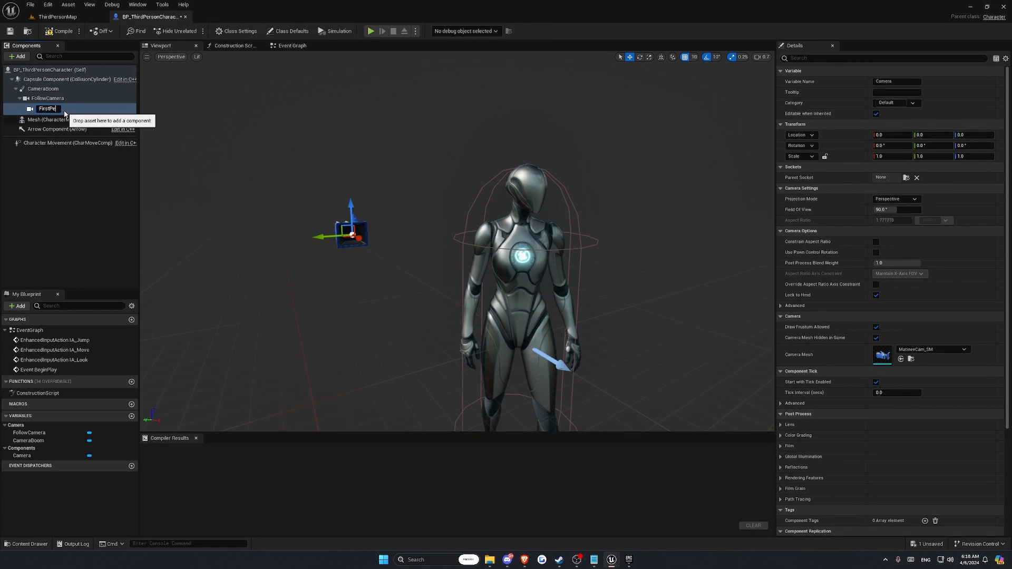
type("rsonCamer")
key("Return")
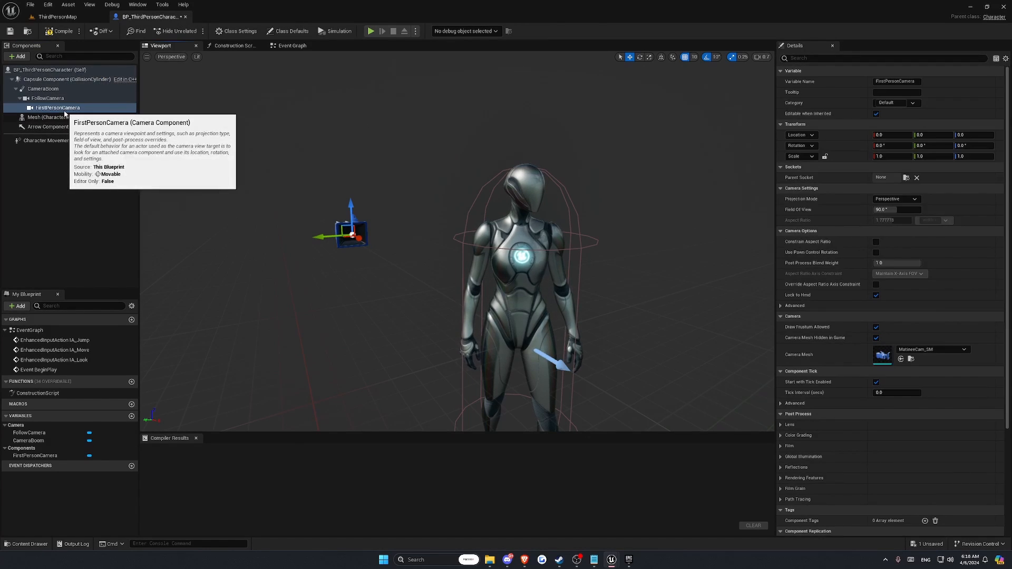
- Attach FirstPersonCamera under the Mesh, rename FollowCamera to ThirdPersonCamera, and compile
mouse_move(60, 109)
left_mouse_down()
mouse_move(37, 91)
mouse_move(41, 118)
left_mouse_up()
left_click(48, 117)
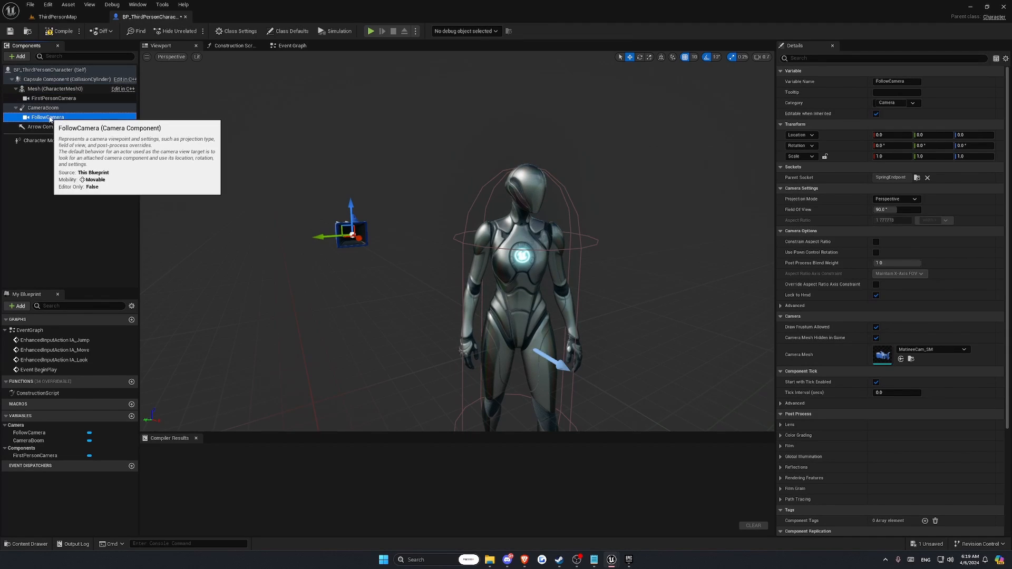
key("F2")
type("ThirdPerson")
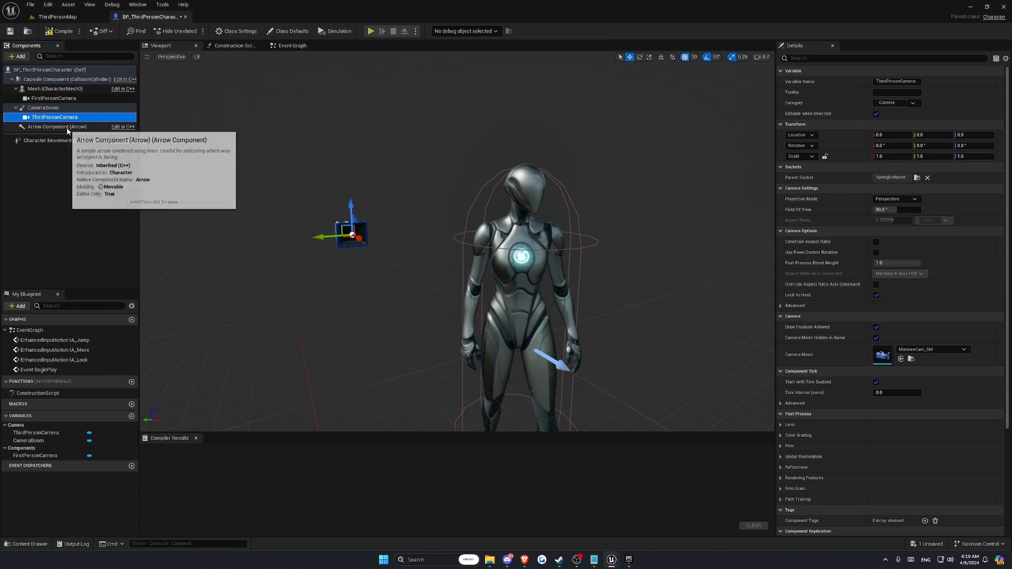
key("Return")
left_click(62, 32)
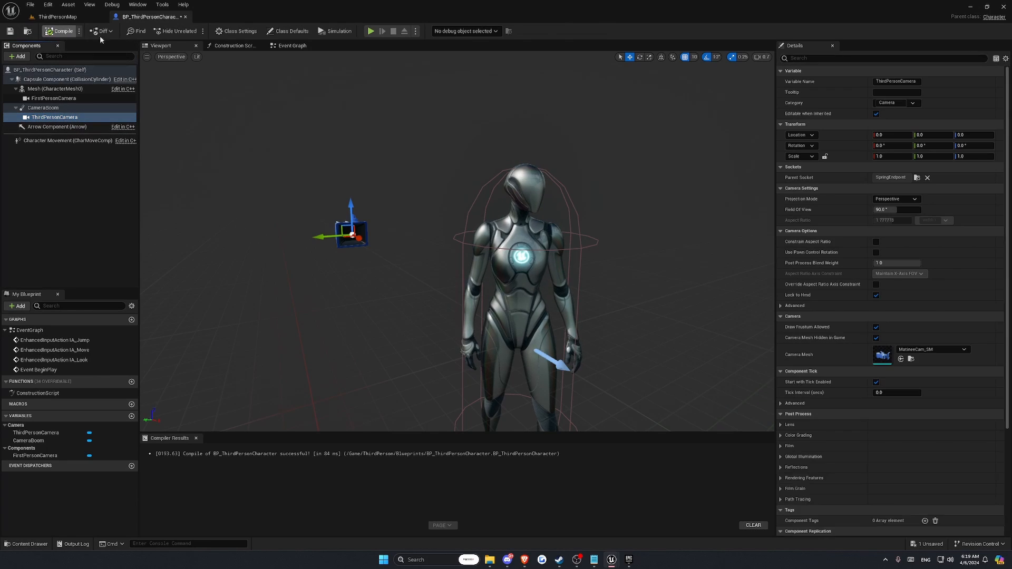
left_click(53, 98)
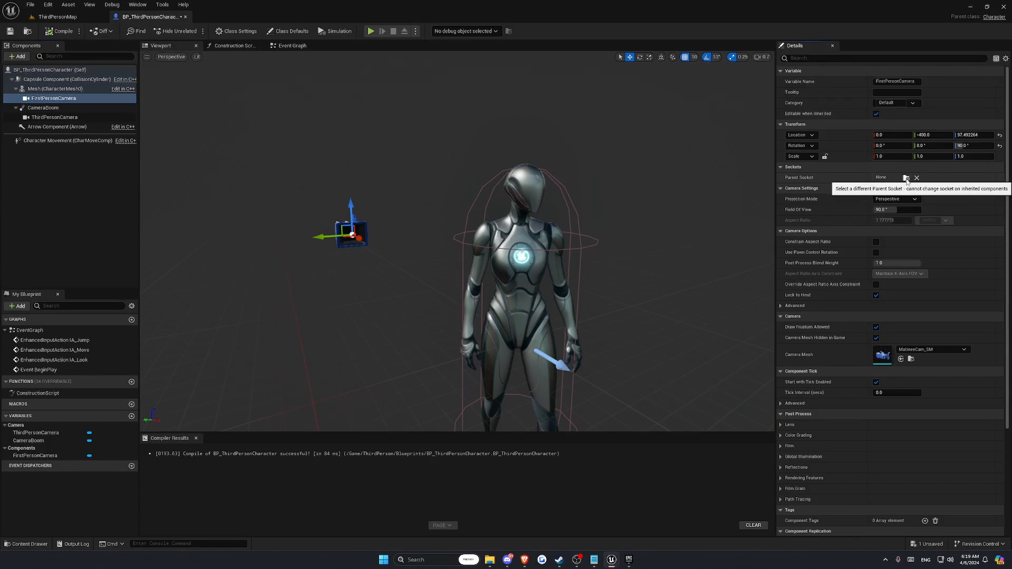
- Attach FirstPersonCamera to the head socket, reset its transform, and set rotation X -90, Z 90
left_click(915, 177)
type("head")
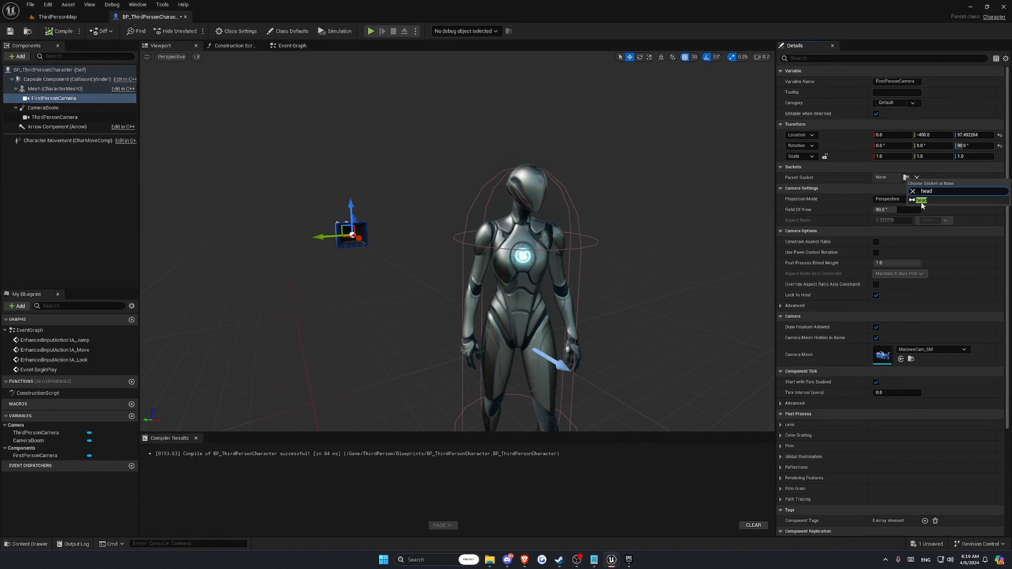
key("Return")
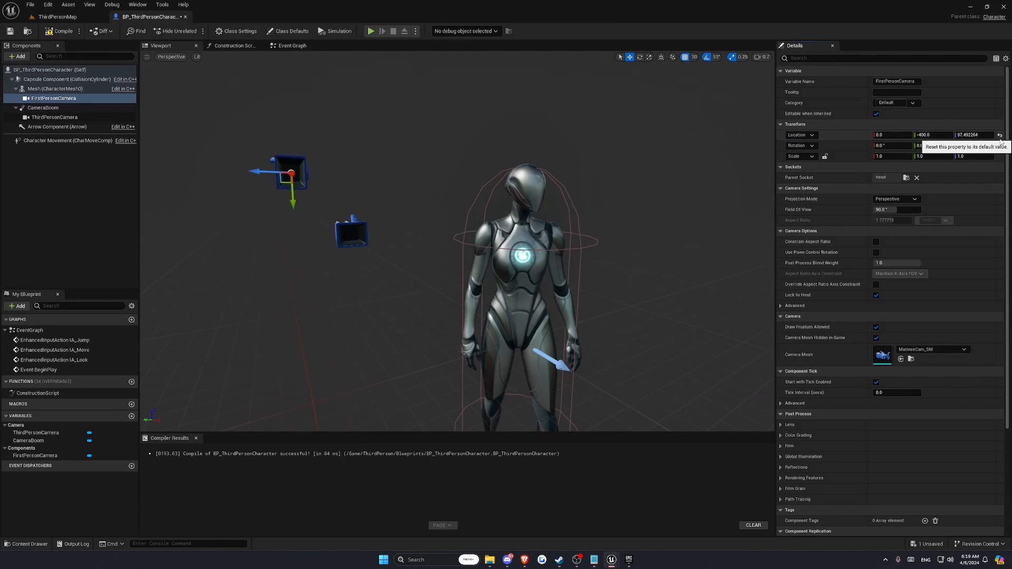
left_click(1000, 135)
left_click(1000, 147)
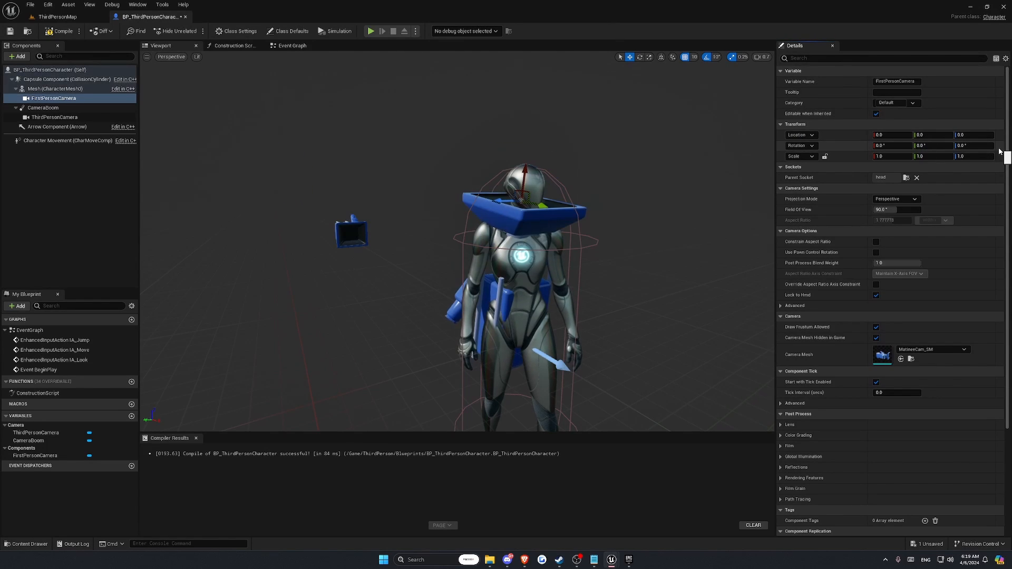
scroll(506, 277, "down", 2)
scroll(475, 277, "up", 1)
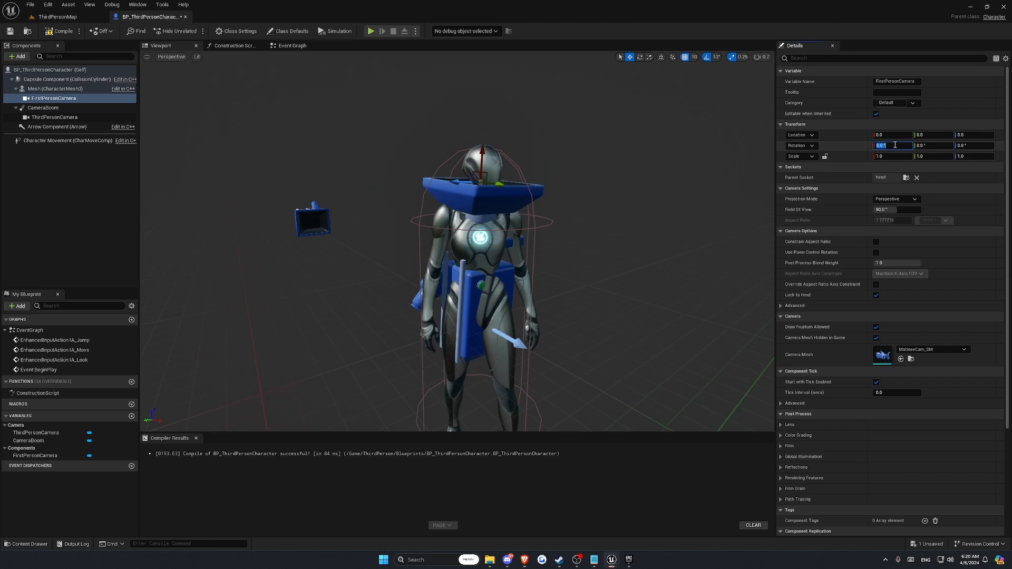
left_click(880, 145)
type("-90")
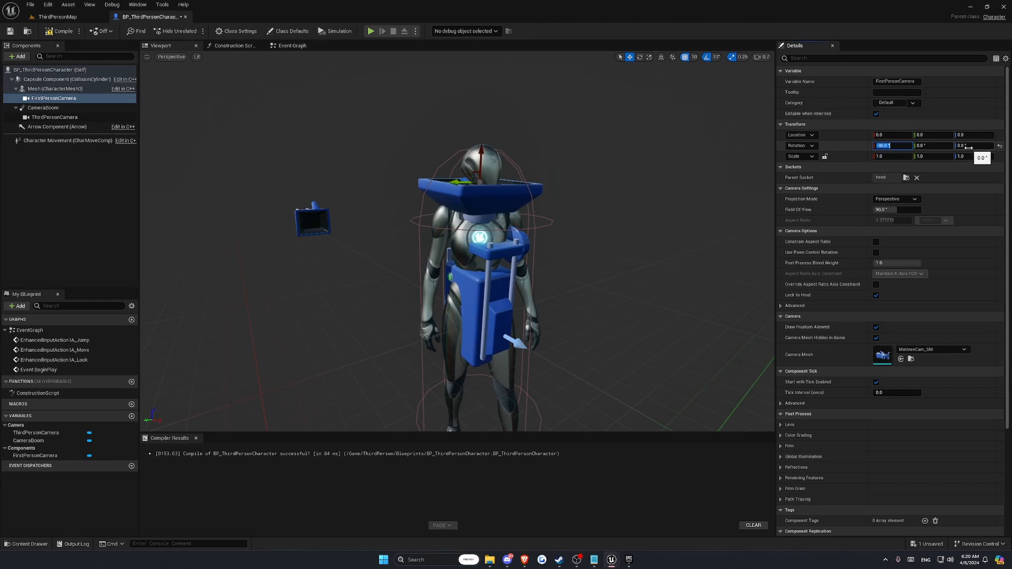
left_click(966, 145)
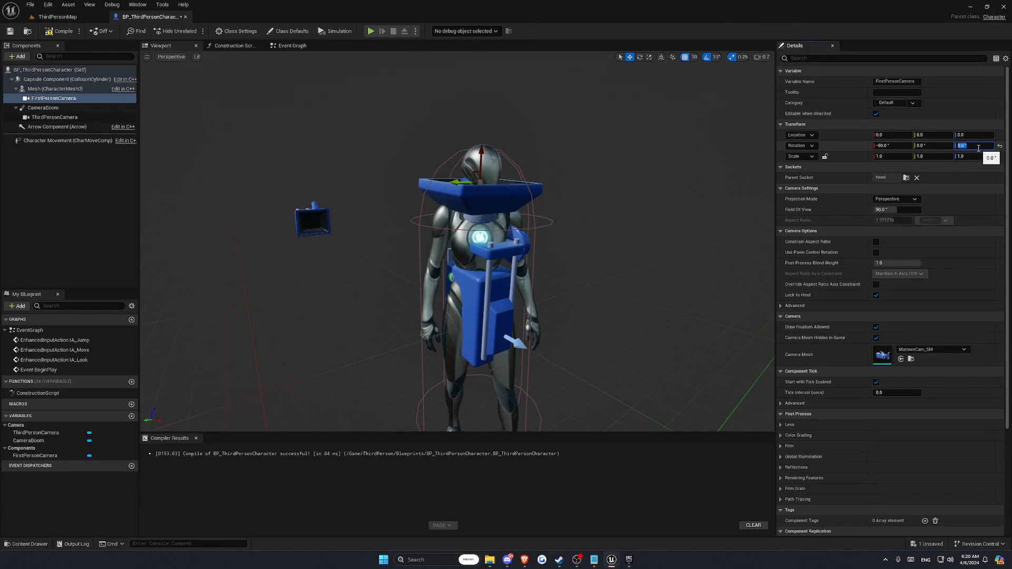
type("90")
type("12")
key("Return")
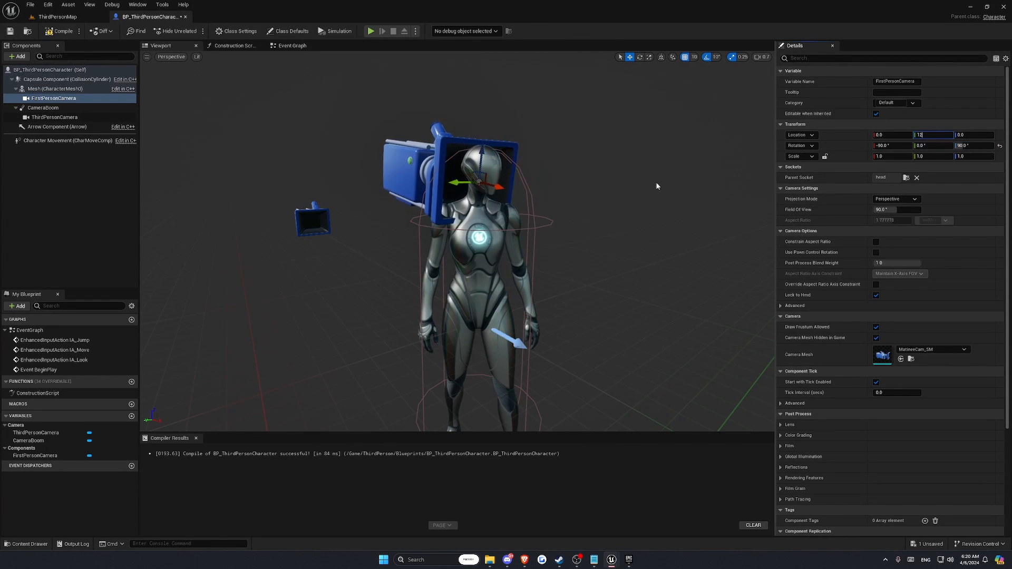
scroll(443, 198, "up", 5)
- Check the head camera placement from several angles and compile the blueprint
right_click_drag(442, 237, 332, 197)
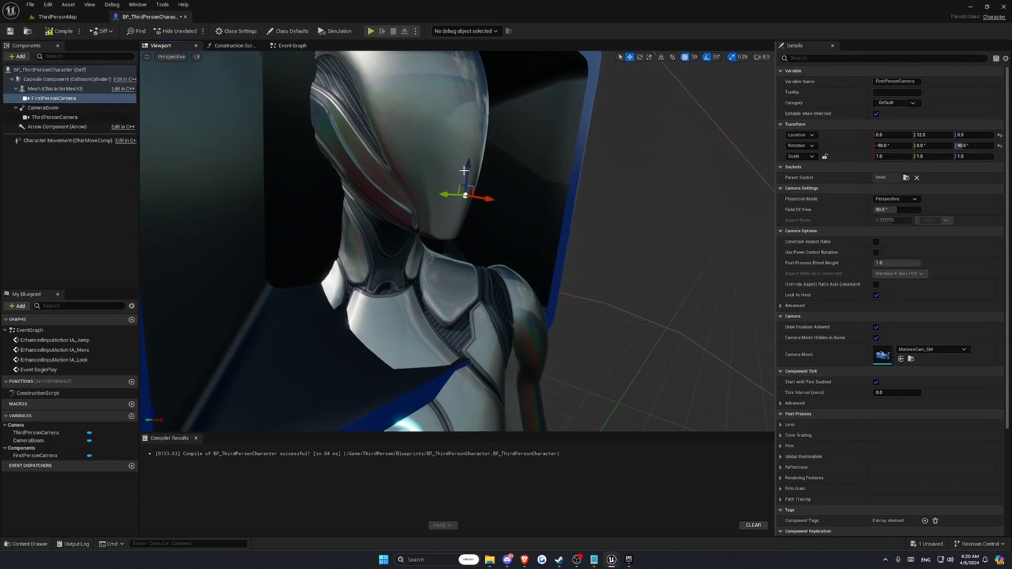
right_click_drag(472, 195, 468, 179)
right_click_drag(442, 238, 474, 222)
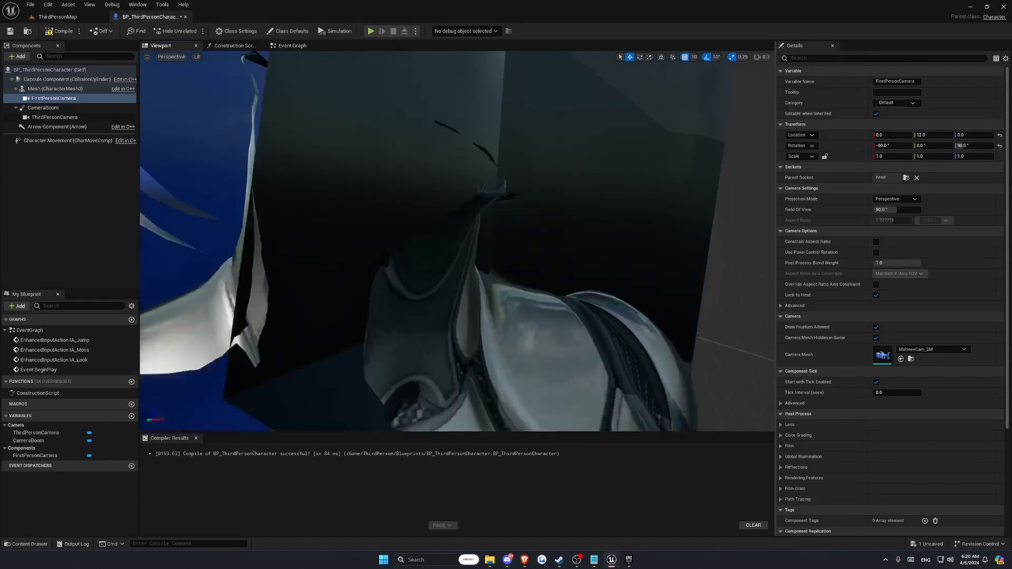
scroll(443, 238, "down", 3)
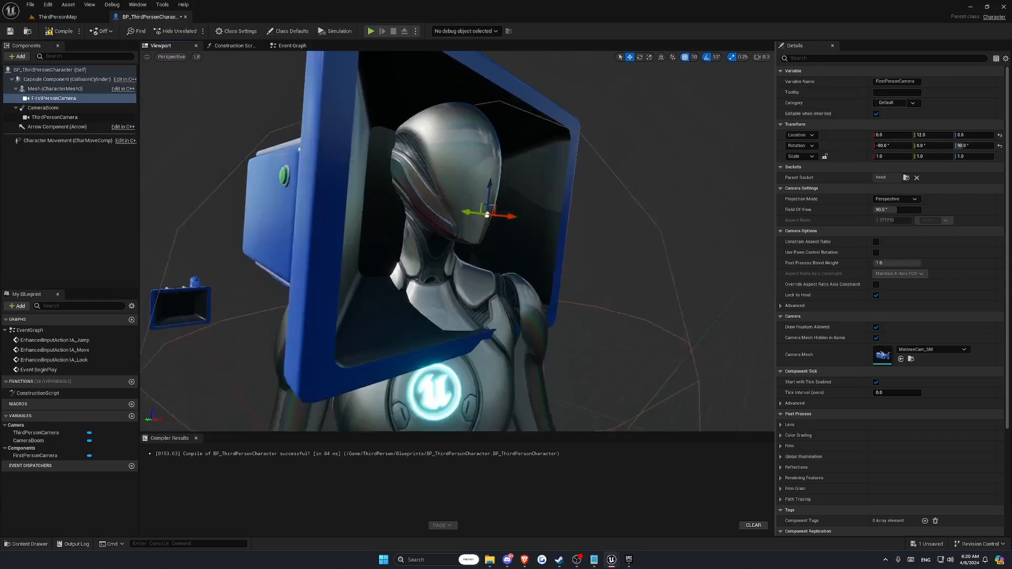
left_click_drag(466, 170, 484, 169)
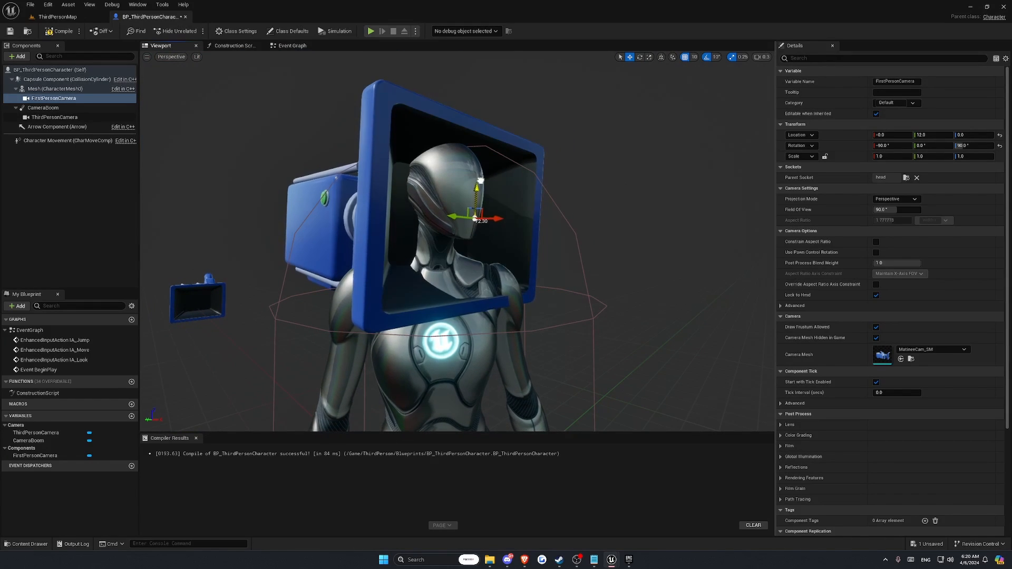
scroll(443, 237, "down", 3)
left_click(59, 31)
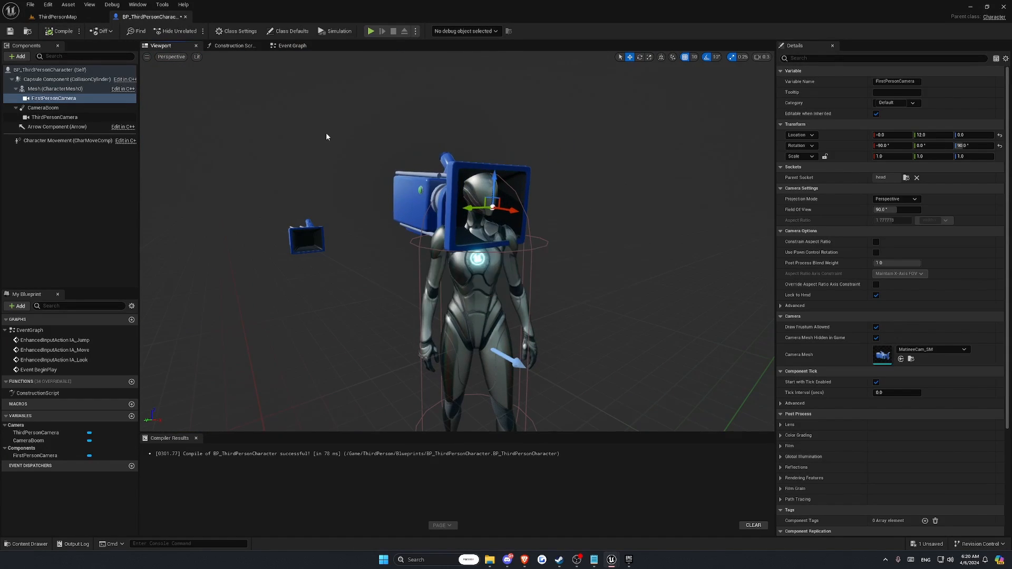
- Save the blueprint, enable Use Pawn Control Rotation on FirstPersonCamera, and select ThirdPersonCamera
key("ctrl+s")
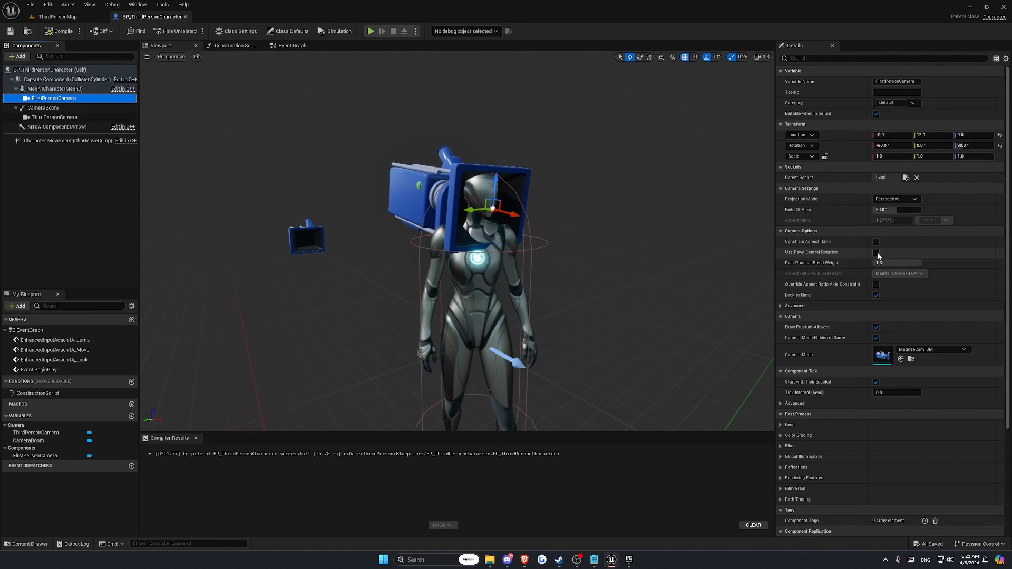
left_click(876, 253)
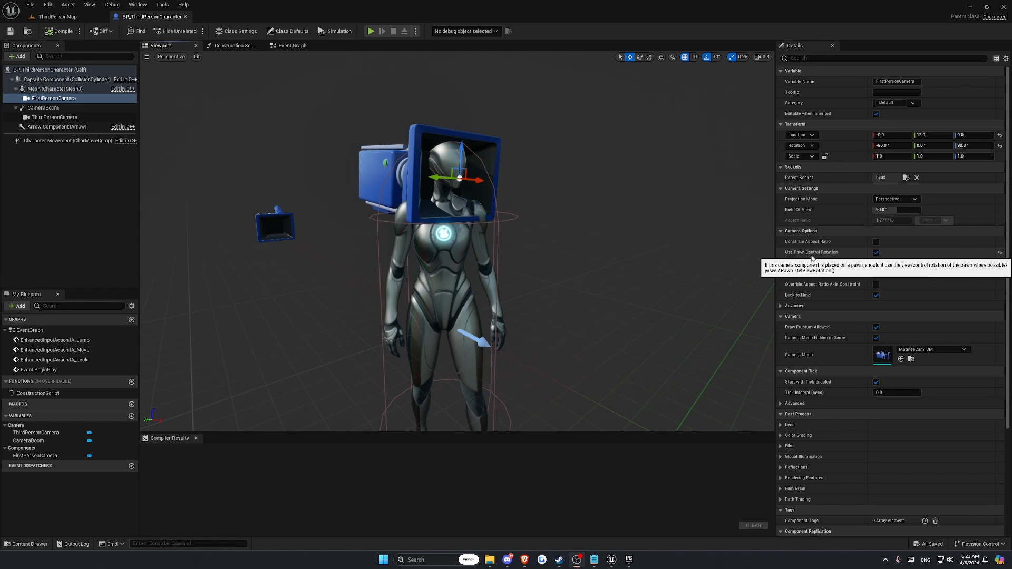
left_click(54, 117)
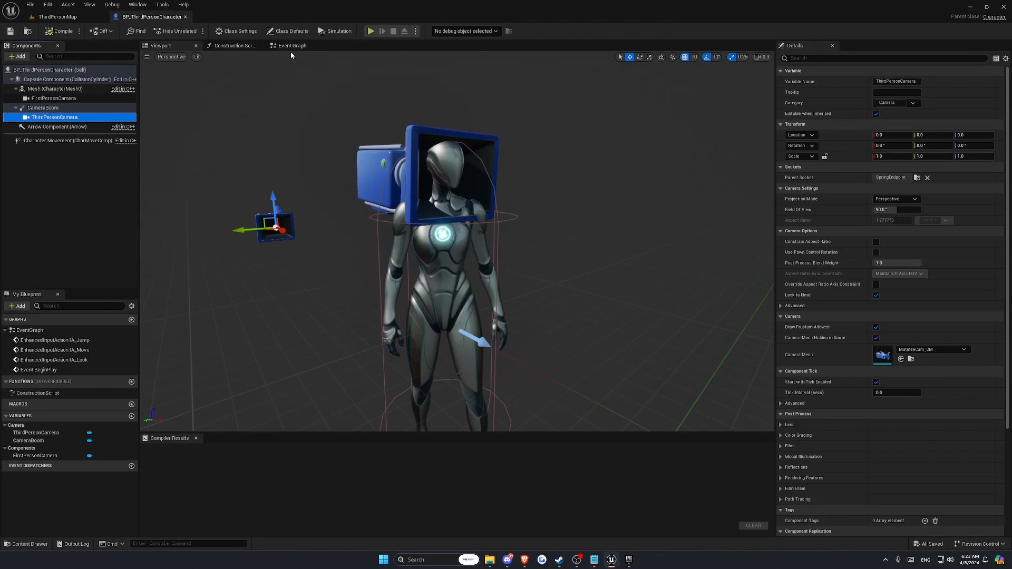
- Pan through the Add Input Mapping, Camera, Movement and Jump Input sections of the Event Graph
left_click(288, 46)
scroll(261, 158, "up", 3)
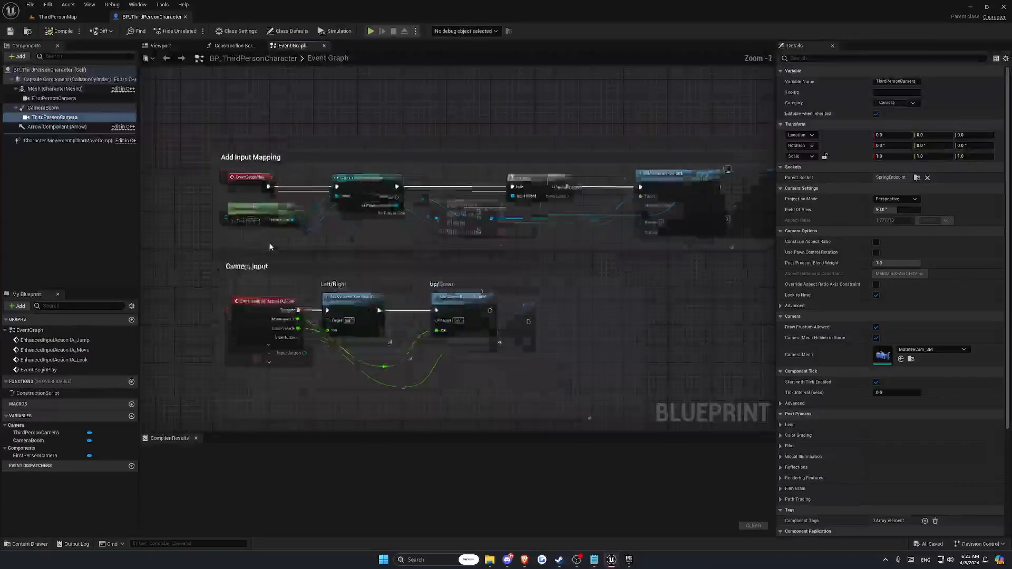
scroll(261, 158, "up", 2)
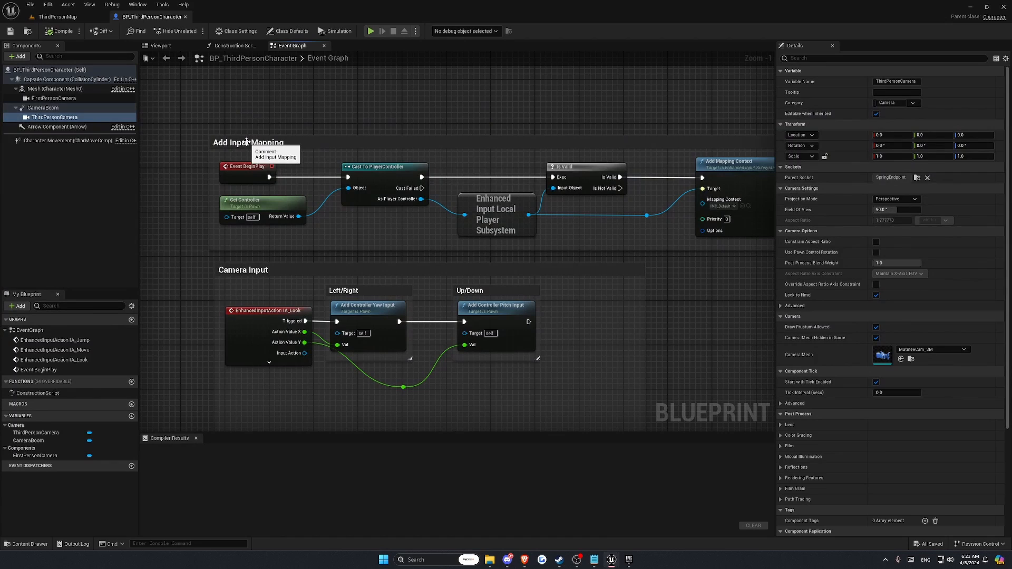
right_click_drag(261, 268, 250, 118)
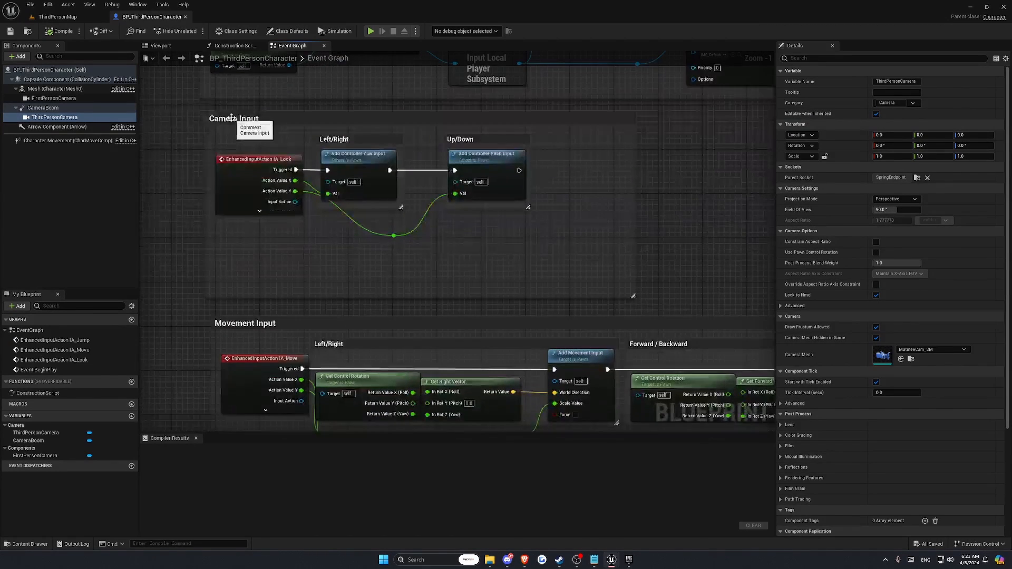
right_click_drag(170, 273, 170, 95)
right_click_drag(170, 273, 169, 119)
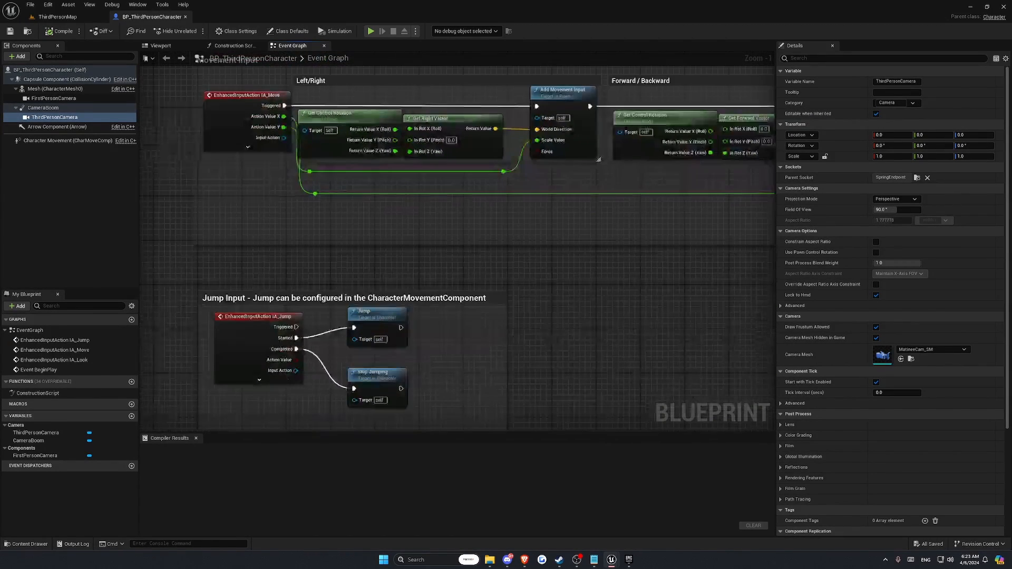
right_click_drag(224, 252, 248, 188)
right_click_drag(511, 260, 494, 217)
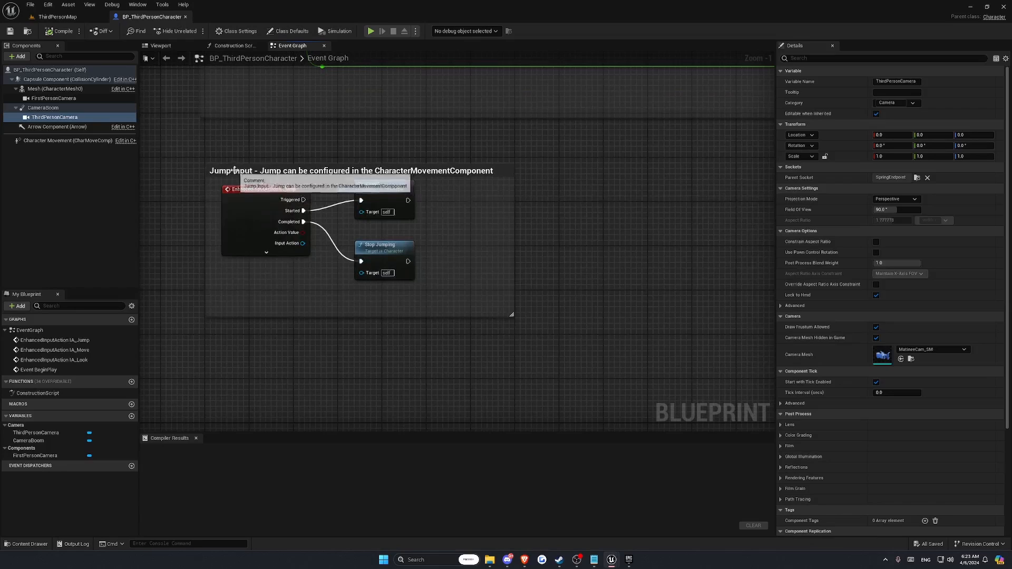
- Select the jump and movement nodes and move to empty space below Jump Input
left_click_drag(446, 200, 352, 284)
right_click_drag(395, 119, 392, 281)
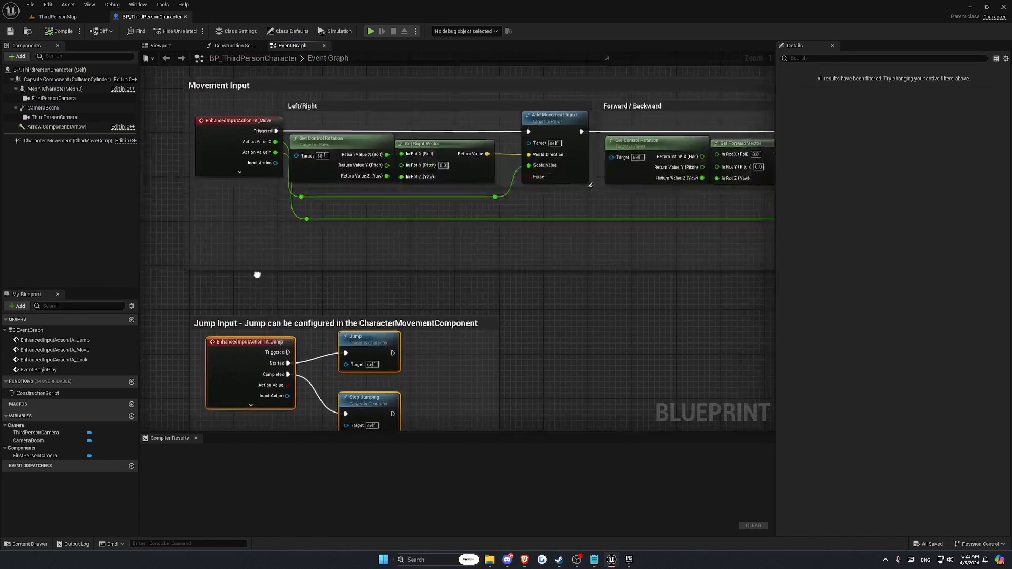
right_click_drag(395, 237, 376, 293)
left_click_drag(201, 172, 571, 219)
right_click_drag(474, 159, 483, 317)
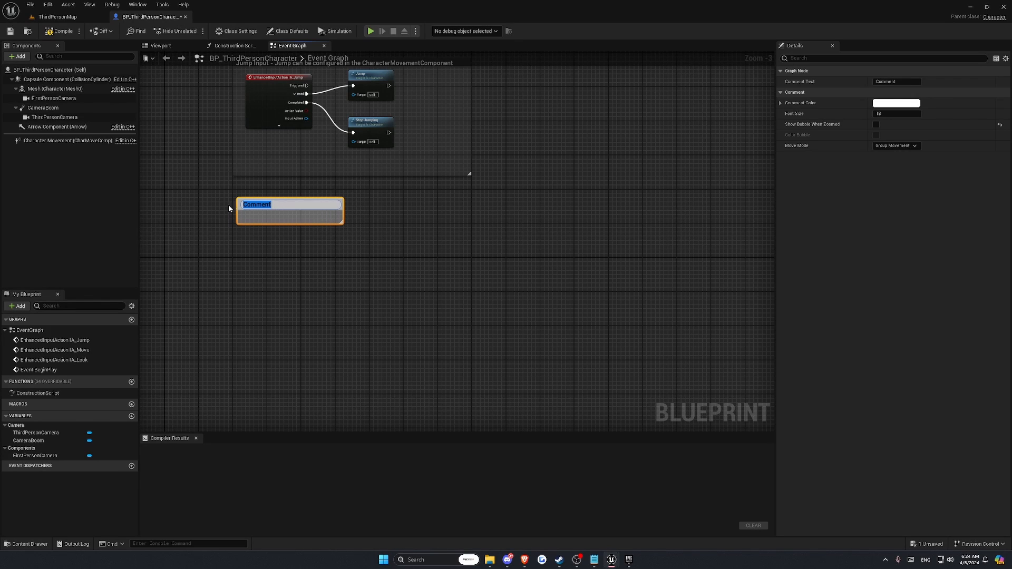
type("ch Camera From Third and")
type(" First Person Viewq")
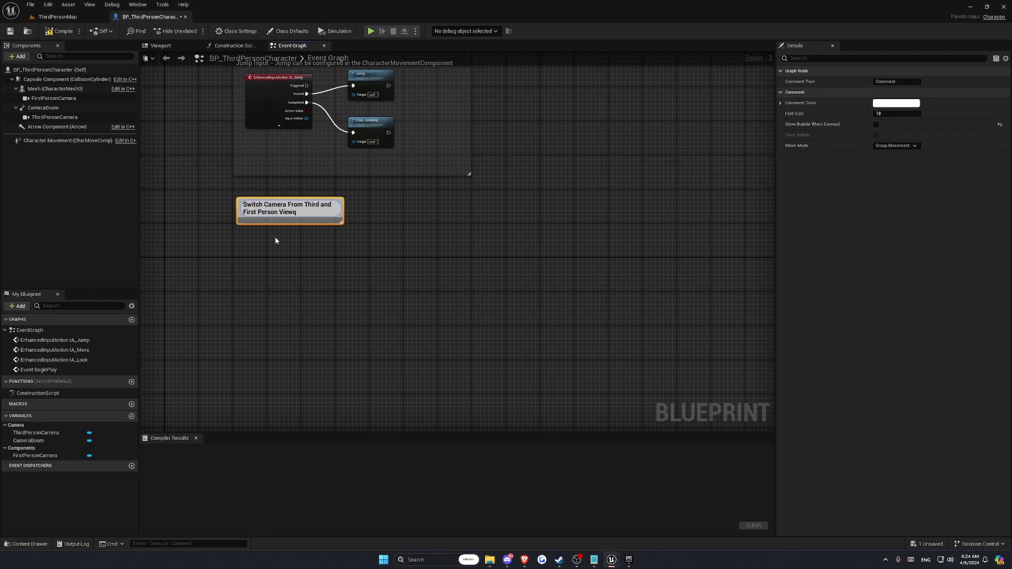
- Finalise the comment title 'Switch Camera From Third and First Person View' and confirm its grey colour
key("BackSpace")
key("Return")
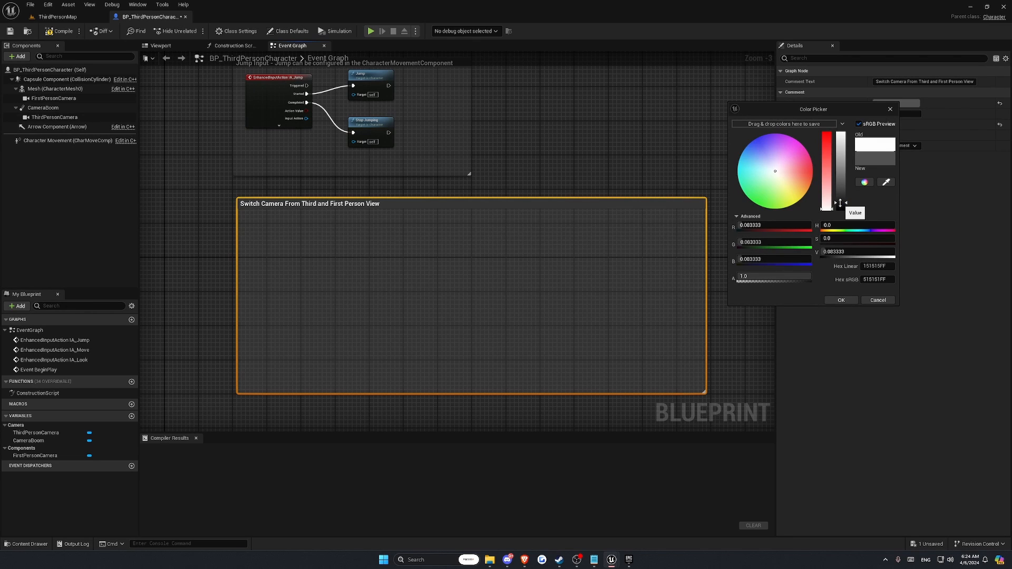
left_click(841, 299)
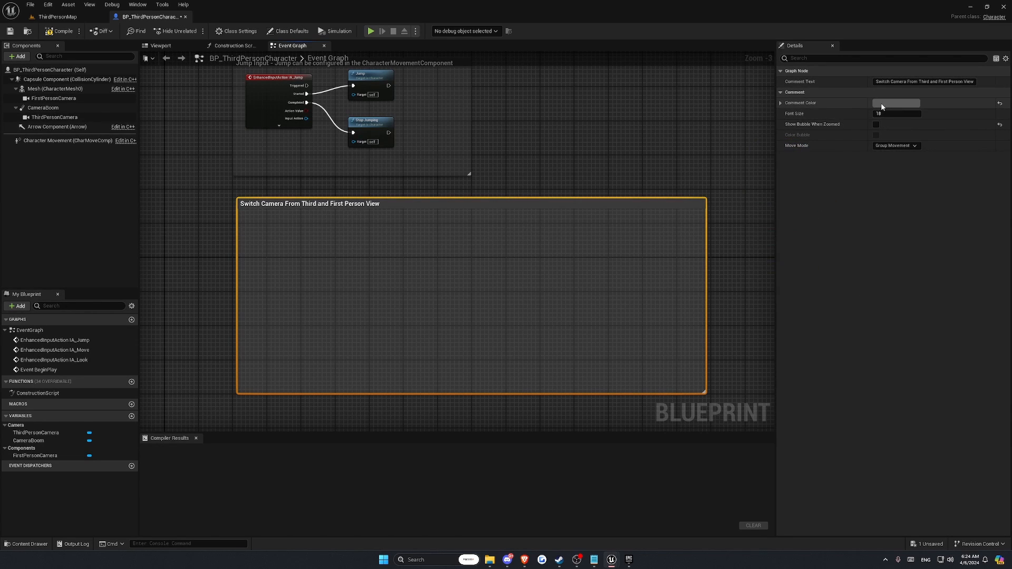
left_click(554, 146)
right_click_drag(554, 174, 546, 143)
- Add the IA_SwitchCamera input event and a Flip Flop node wired to its Triggered output
right_click(260, 224)
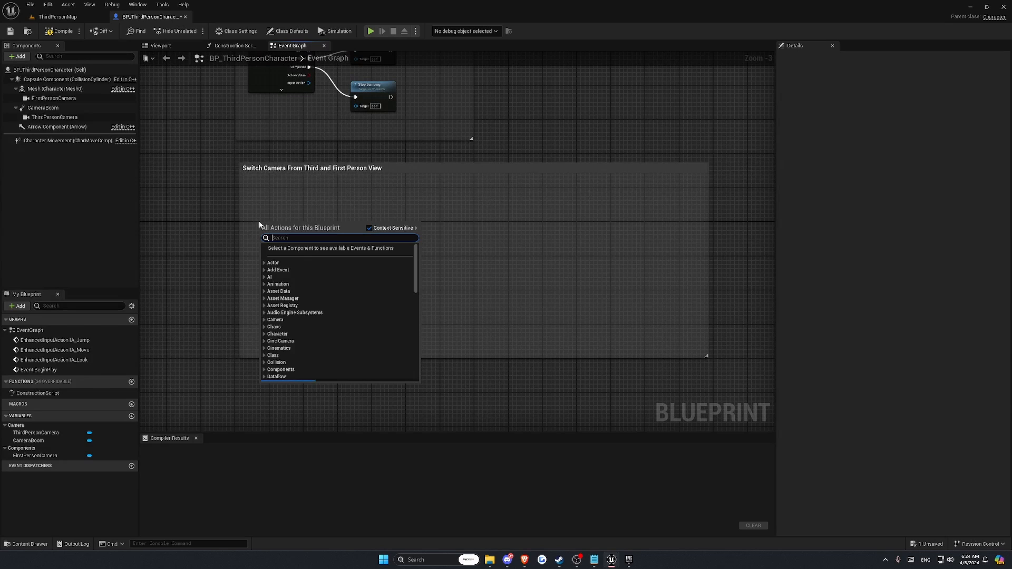
type("switch camera")
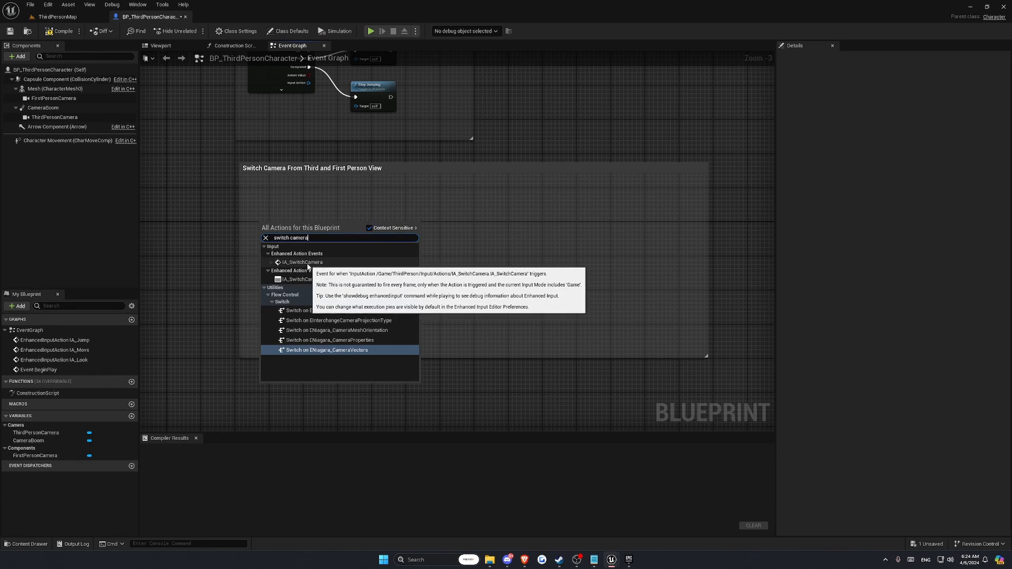
left_click(302, 262)
left_click(296, 248)
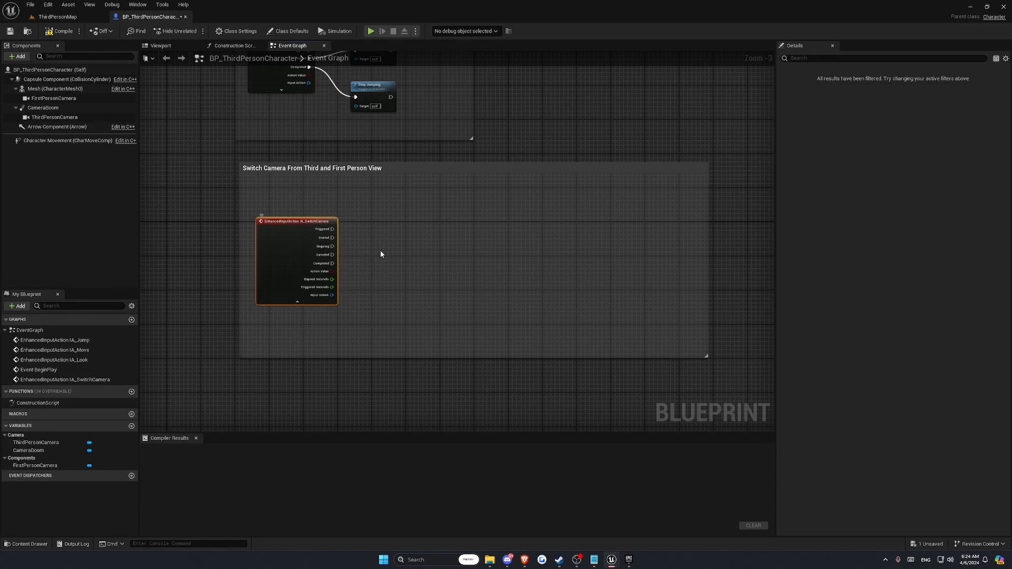
scroll(348, 247, "up", 1)
scroll(352, 247, "up", 2)
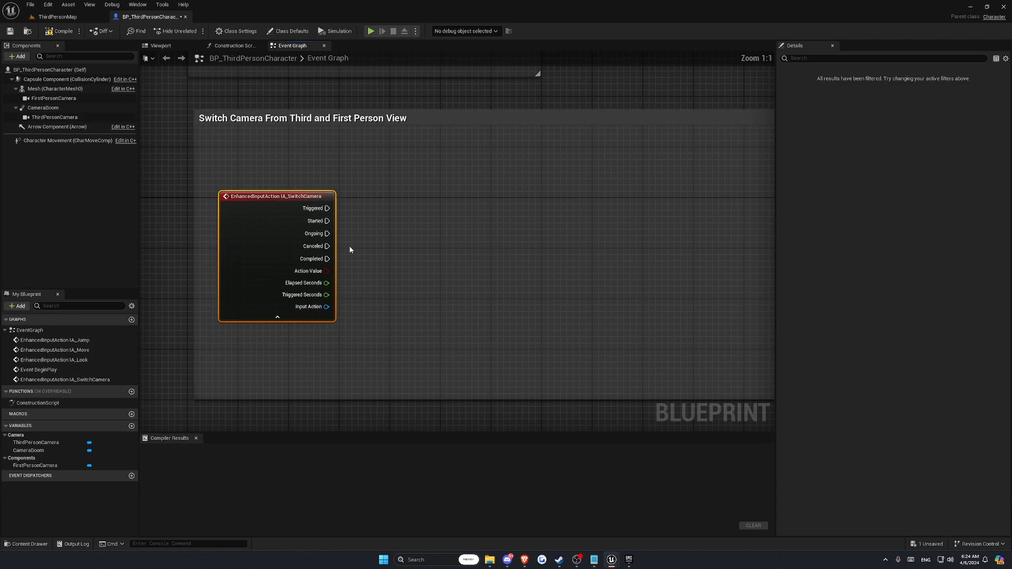
scroll(350, 250, "up", 2)
scroll(367, 245, "up", 1)
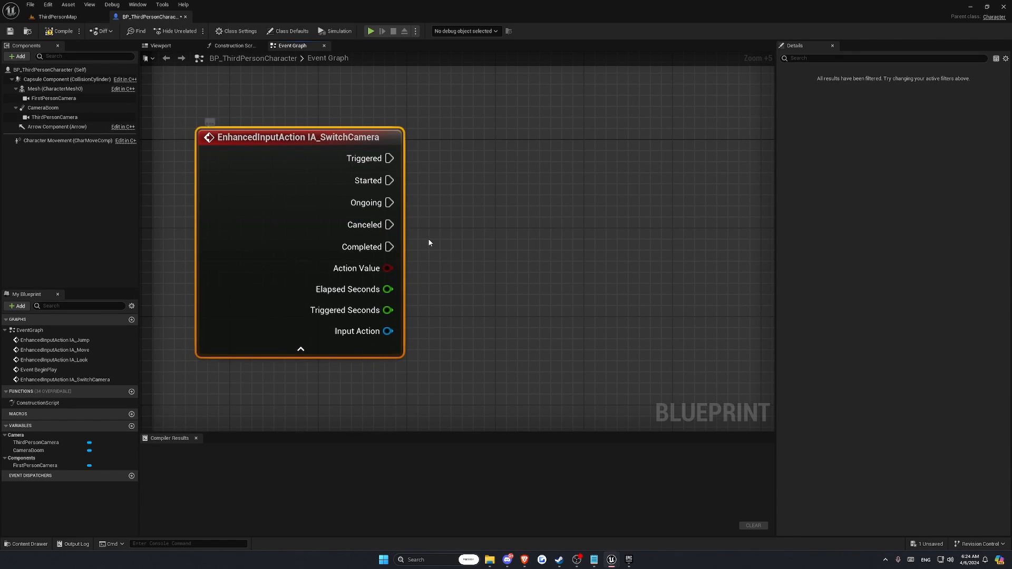
scroll(428, 239, "down", 1)
scroll(428, 237, "down", 1)
scroll(453, 215, "down", 1)
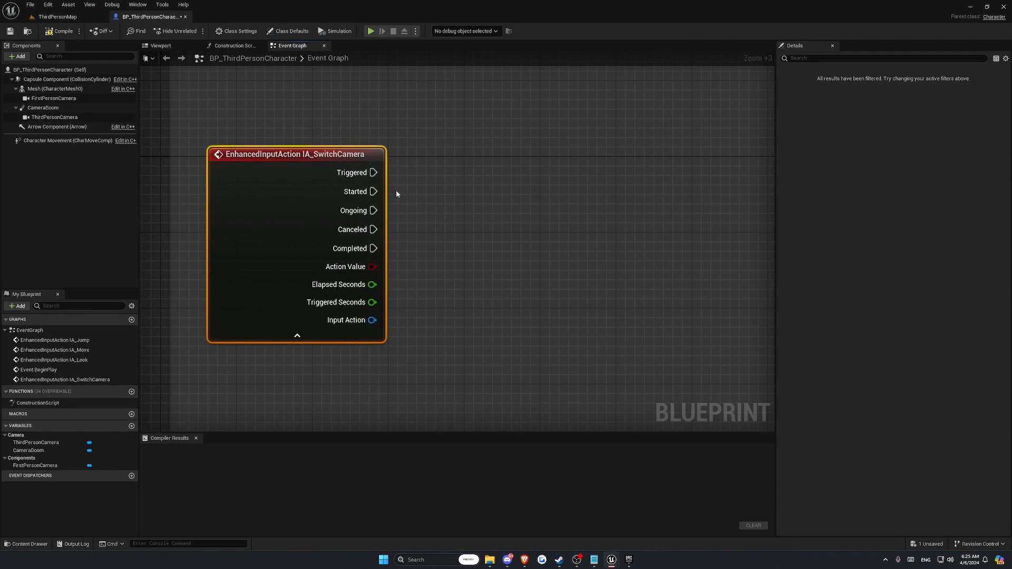
right_click_drag(410, 180, 383, 182)
left_click_drag(347, 175, 402, 179)
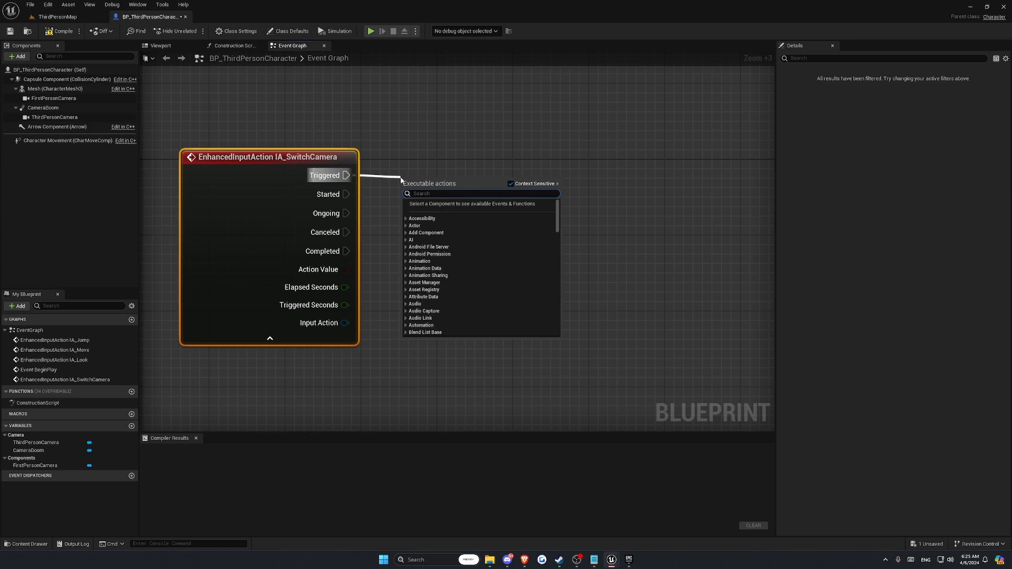
type("flip fl")
key("Return")
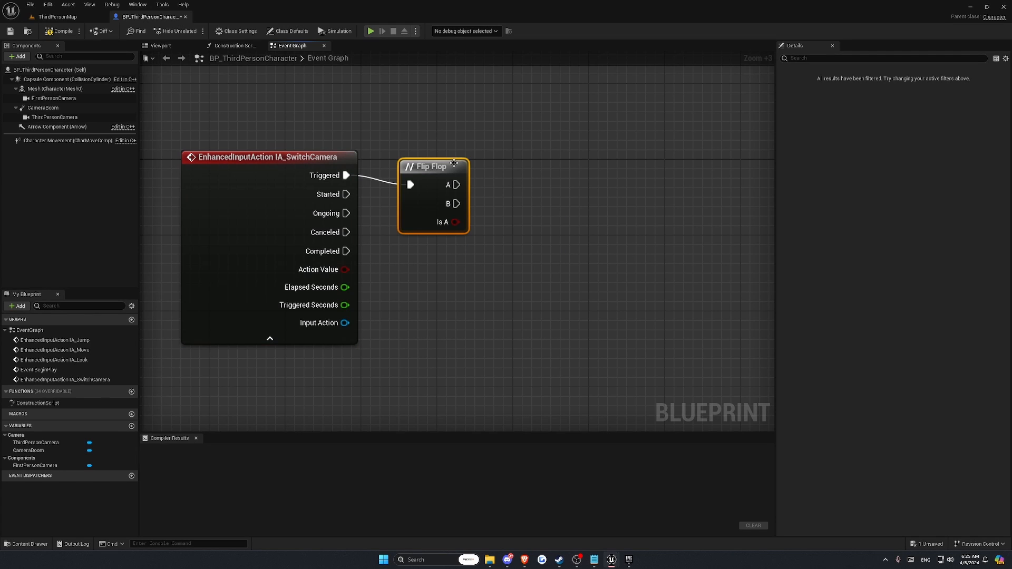
- Straighten the event-to-Flip Flop wire, then duplicate and chain extra Flip Flop nodes
left_click_drag(453, 124, 540, 145)
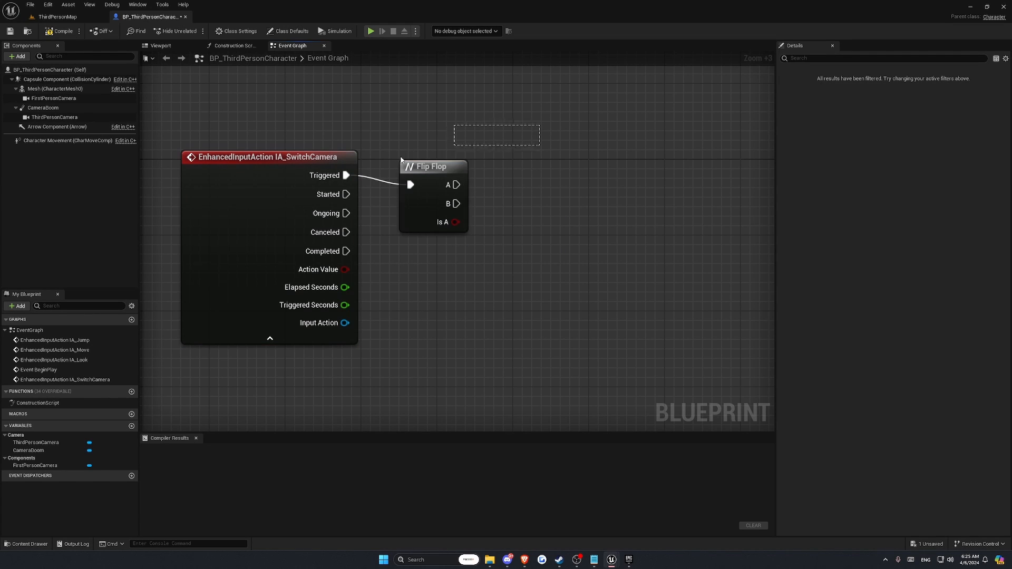
left_click_drag(402, 160, 179, 348)
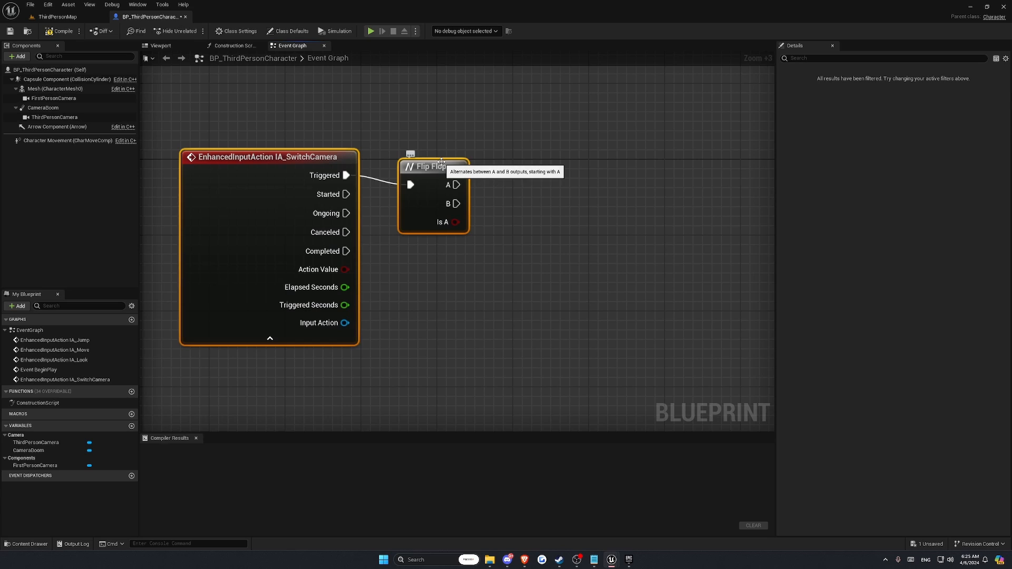
key("q")
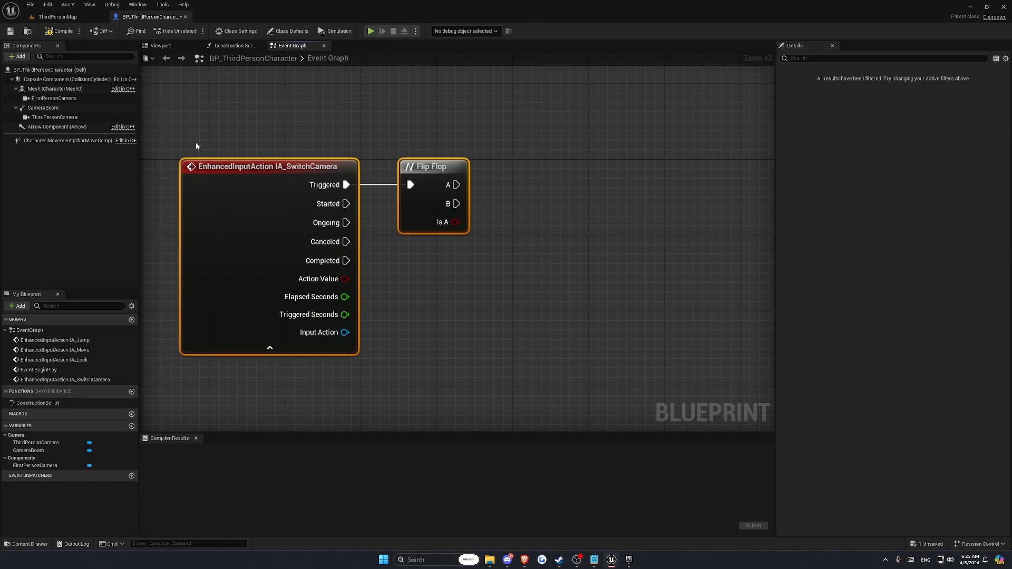
left_click_drag(553, 138, 351, 181)
left_click(433, 167)
key("ctrl+d")
key("ctrl+d")
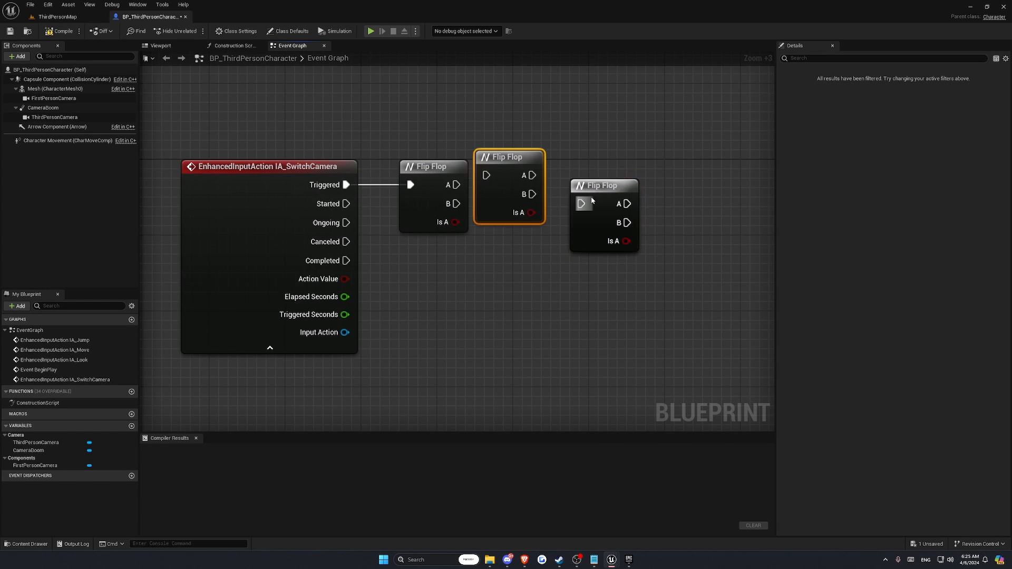
key("ctrl+d")
left_click_drag(601, 187, 613, 223)
mouse_move(532, 176)
left_mouse_down()
mouse_move(590, 241)
mouse_move(657, 128)
left_mouse_up()
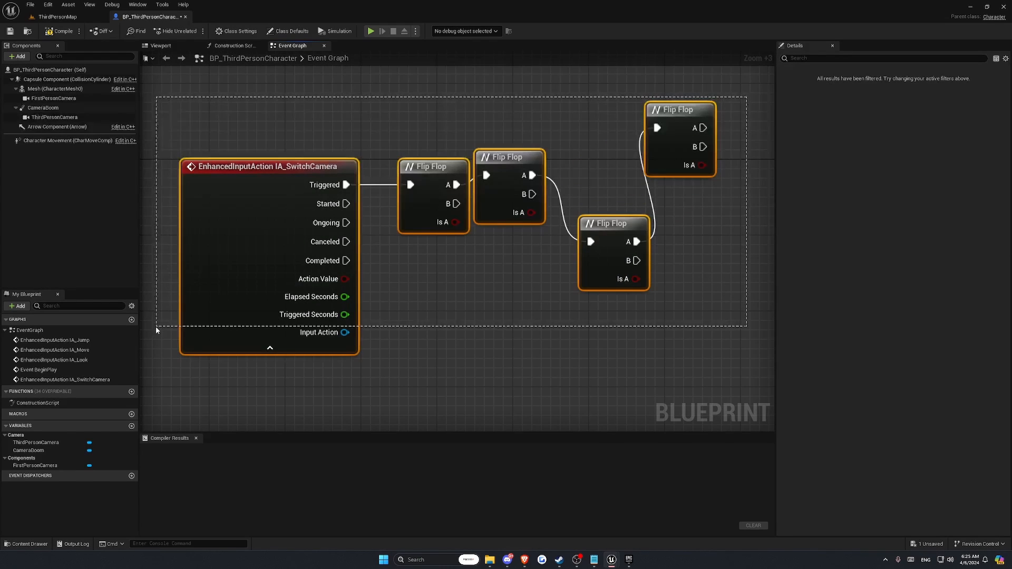
- Line the nodes up in one row and delete the extra Flip Flop copies, keeping one
left_click_drag(747, 95, 158, 364)
key("q")
left_click(620, 139)
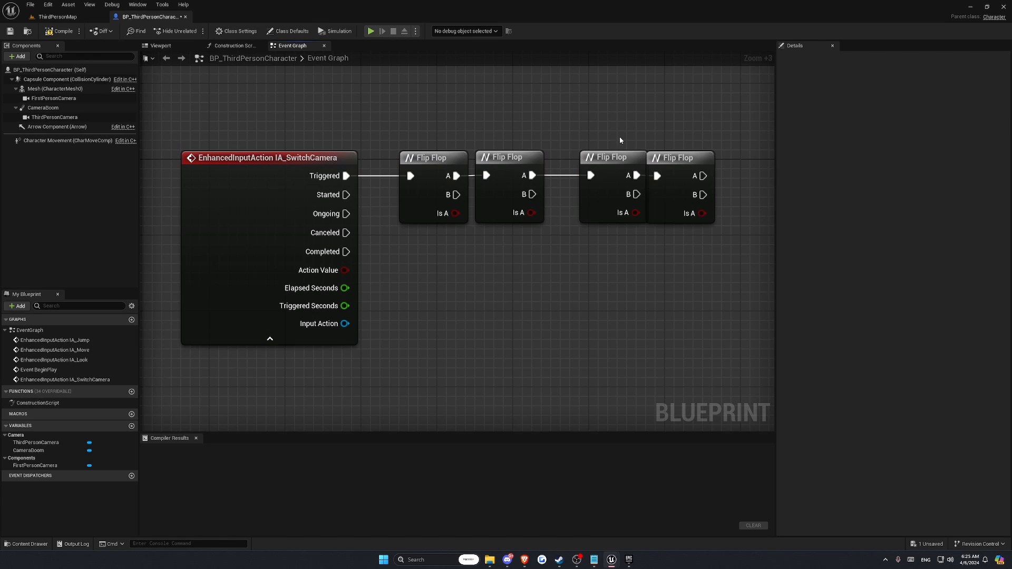
key("Delete")
right_click_drag(480, 116, 407, 138)
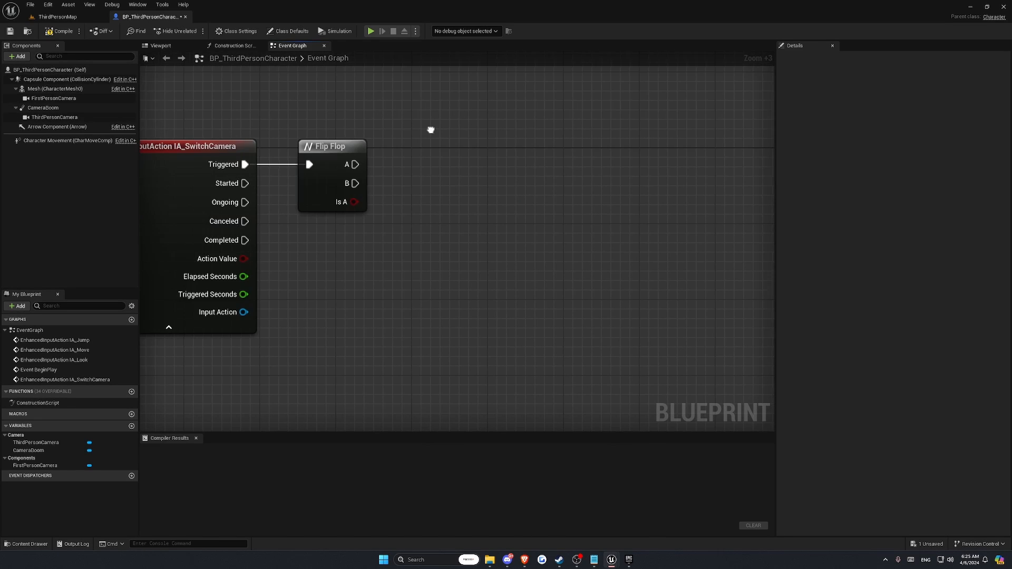
scroll(407, 138, "up", 1)
- Add Set Active from Flip Flop A targeting the ThirdPersonCamera component with New Active on
left_click_drag(334, 162, 374, 159)
type("set")
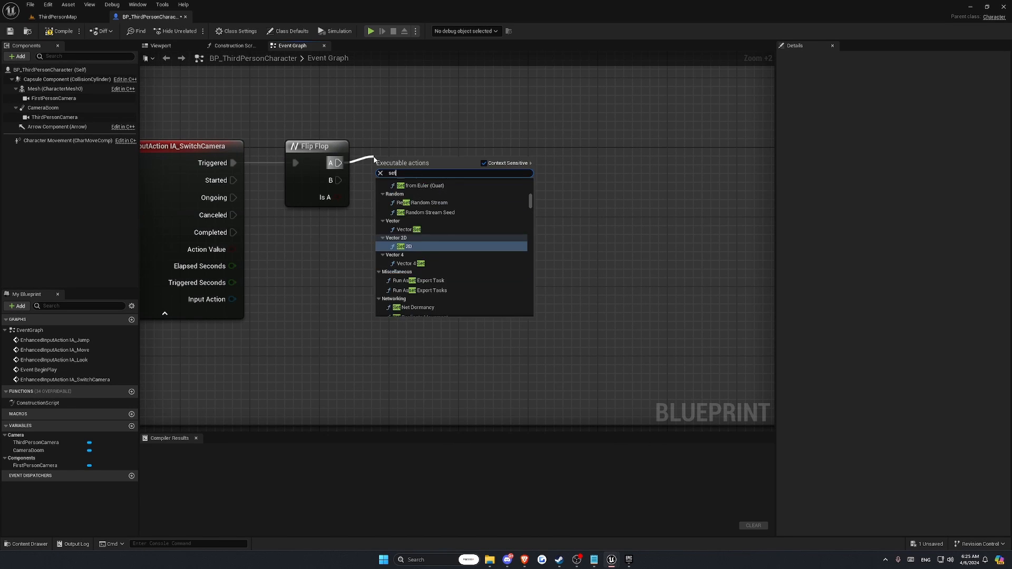
type("active")
key("Down")
key("Down")
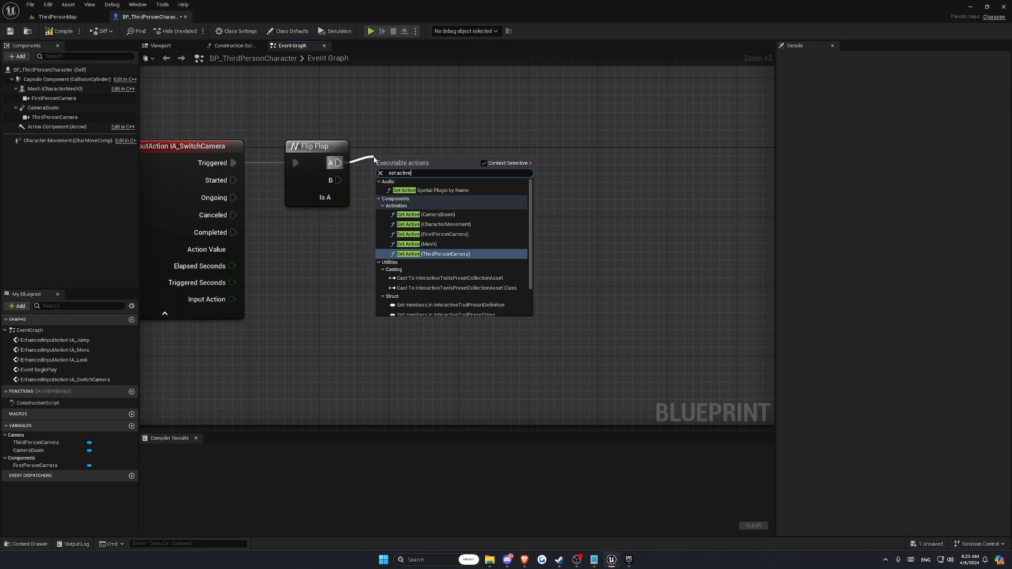
key("Return")
left_click_drag(279, 148, 347, 115)
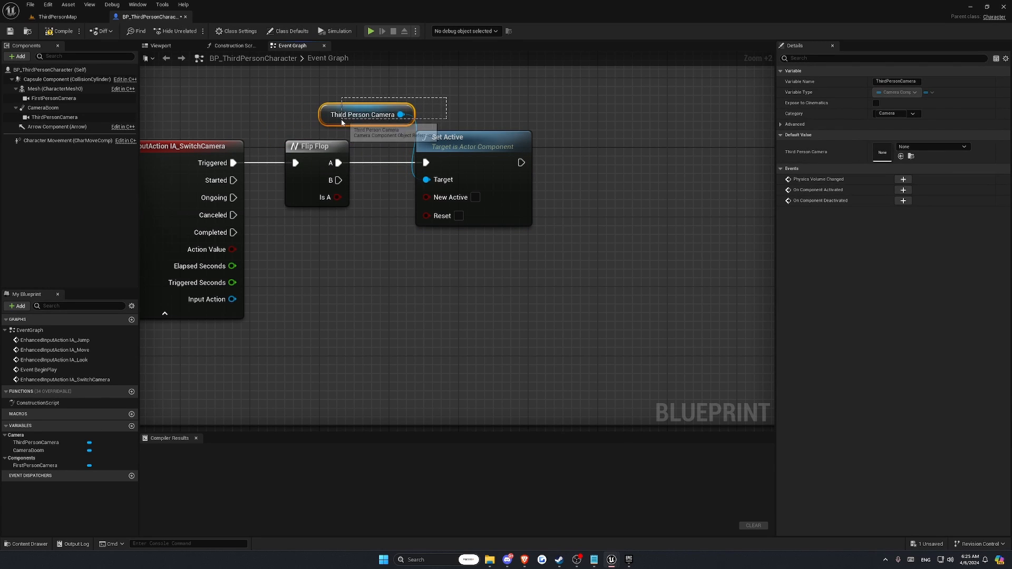
key("Delete")
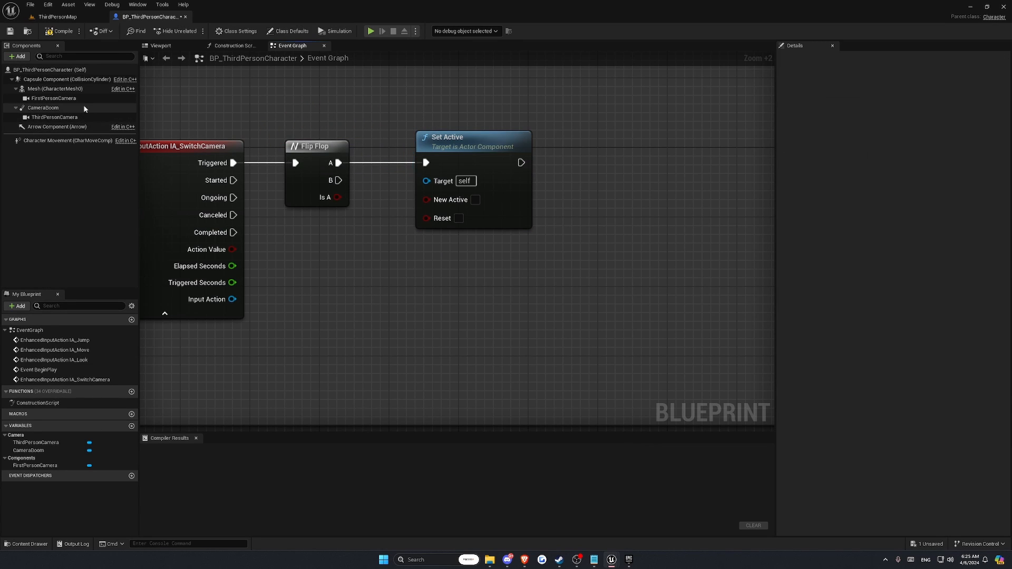
left_click_drag(54, 117, 443, 118)
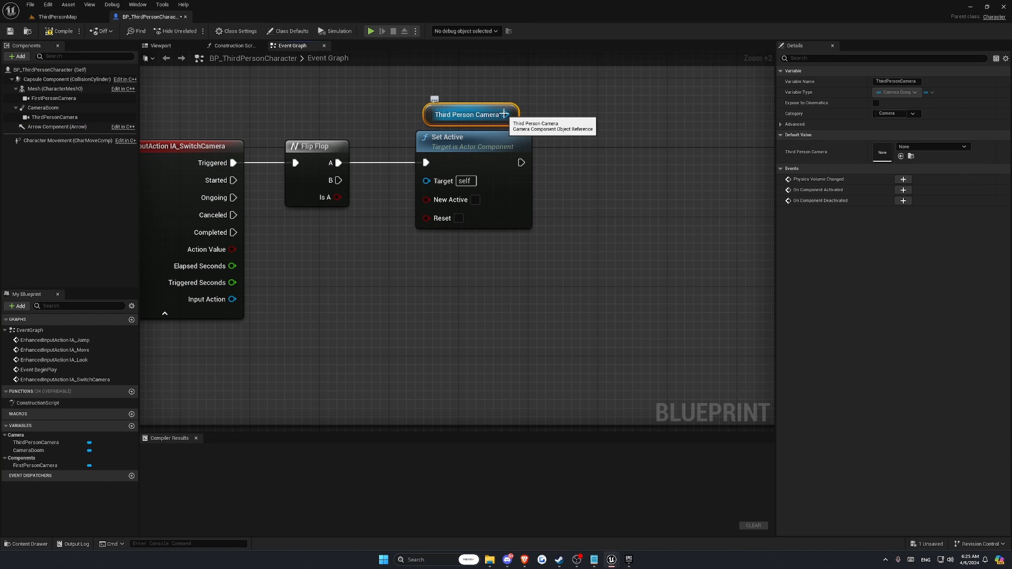
mouse_move(507, 114)
left_mouse_down()
mouse_move(436, 152)
mouse_move(424, 182)
left_mouse_up()
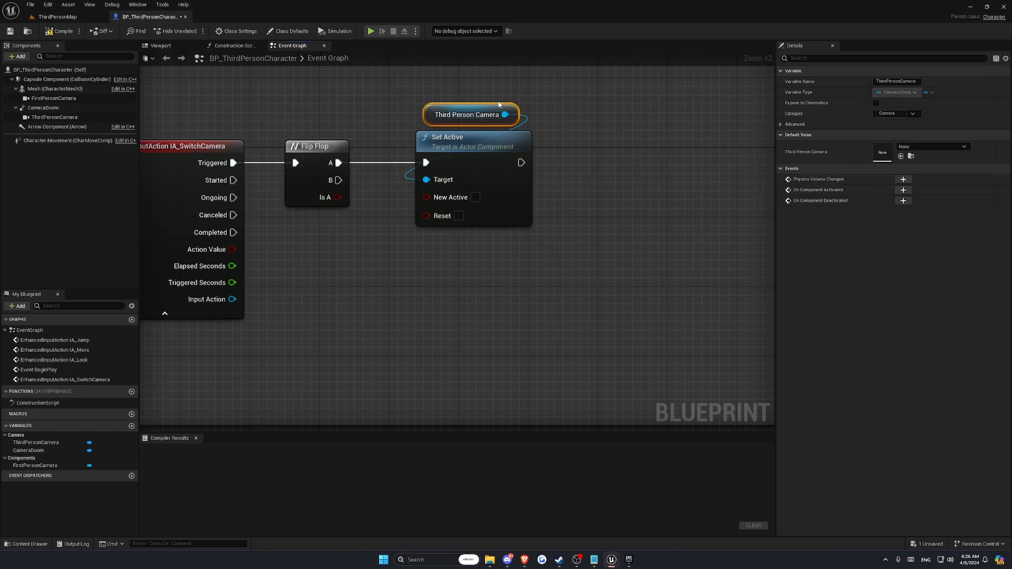
left_click(474, 196)
- Duplicate the Set Active and camera reference below and wire Flip Flop B into the copy
left_click(474, 146, "ctrl")
key("ctrl+d")
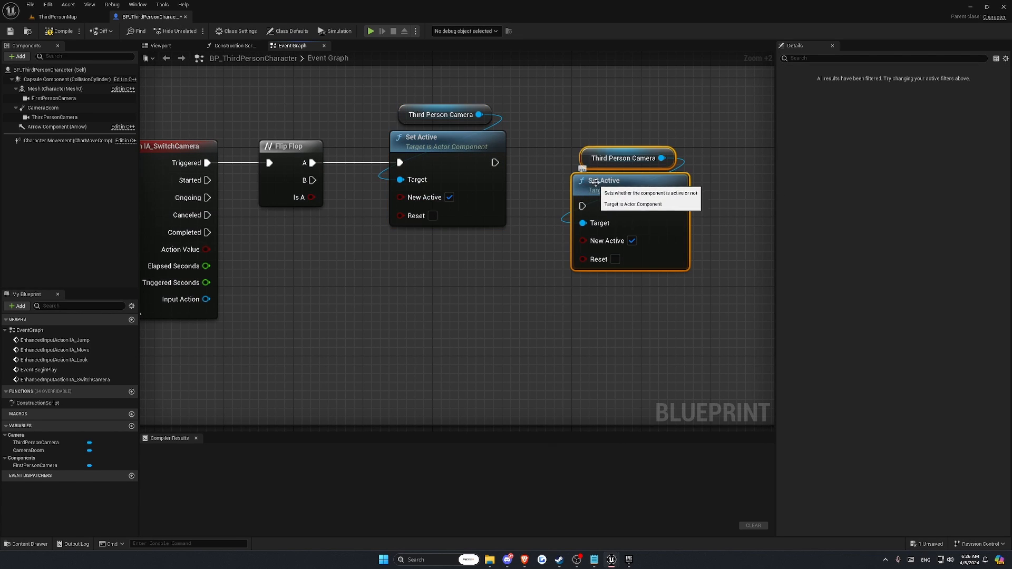
left_click_drag(595, 182, 412, 296)
left_click_drag(312, 180, 400, 319)
right_click_drag(443, 352, 433, 334)
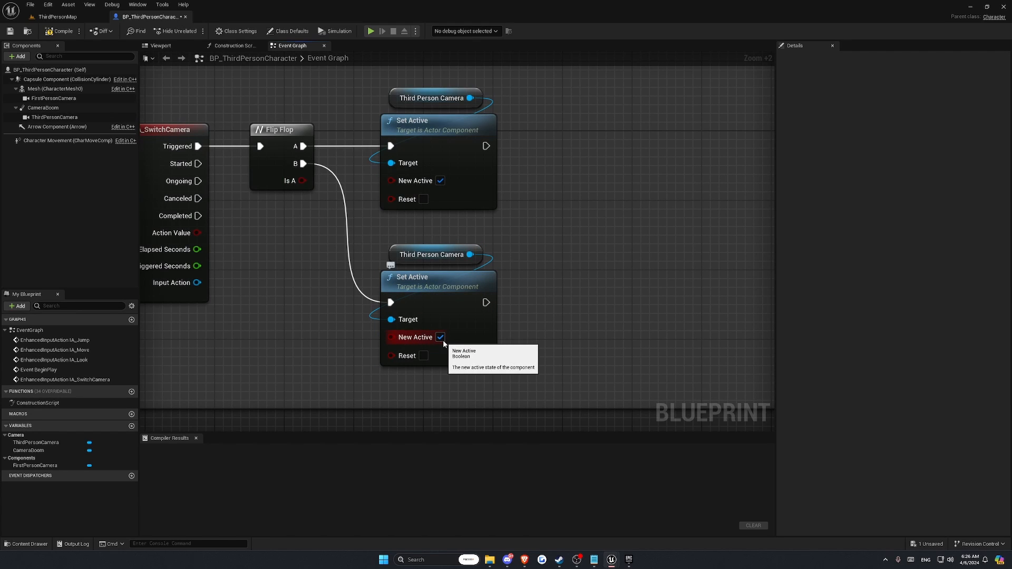
scroll(477, 182, "down", 1)
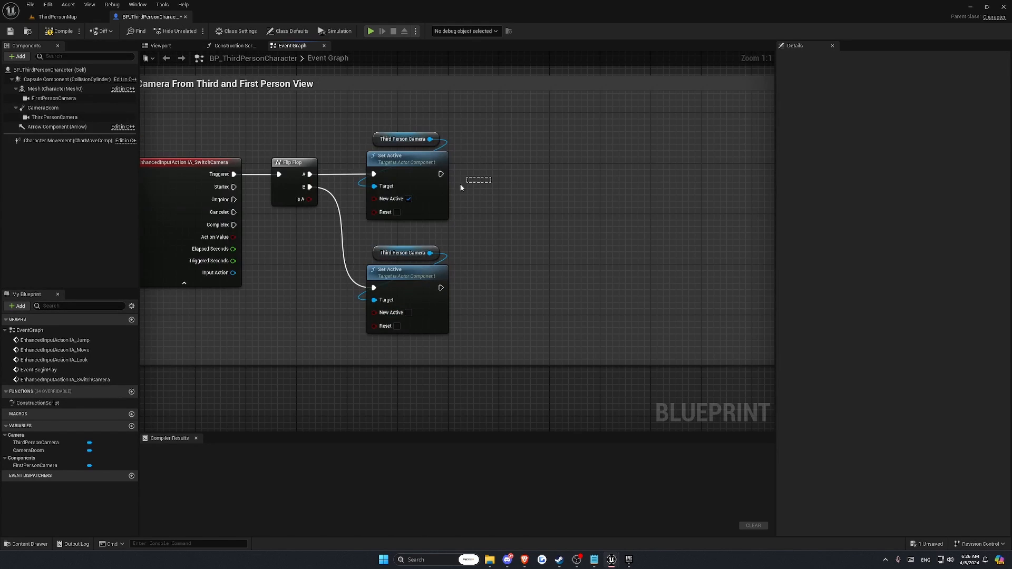
- Duplicate both Set Active nodes to the right and chain each original into its copy
left_click_drag(490, 178, 460, 187)
left_click(427, 291, "shift")
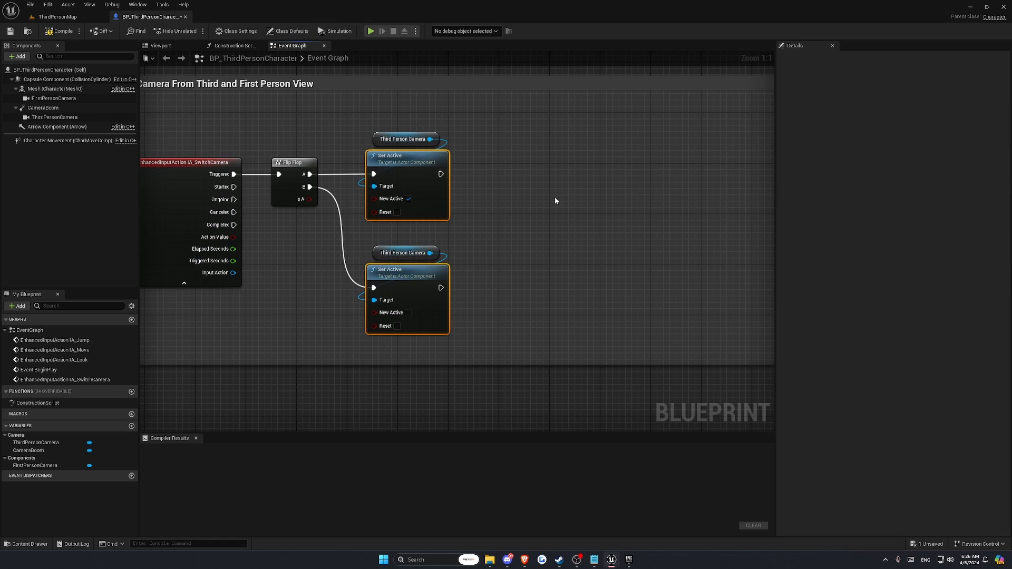
key("ctrl+d")
left_click_drag(576, 158, 511, 171)
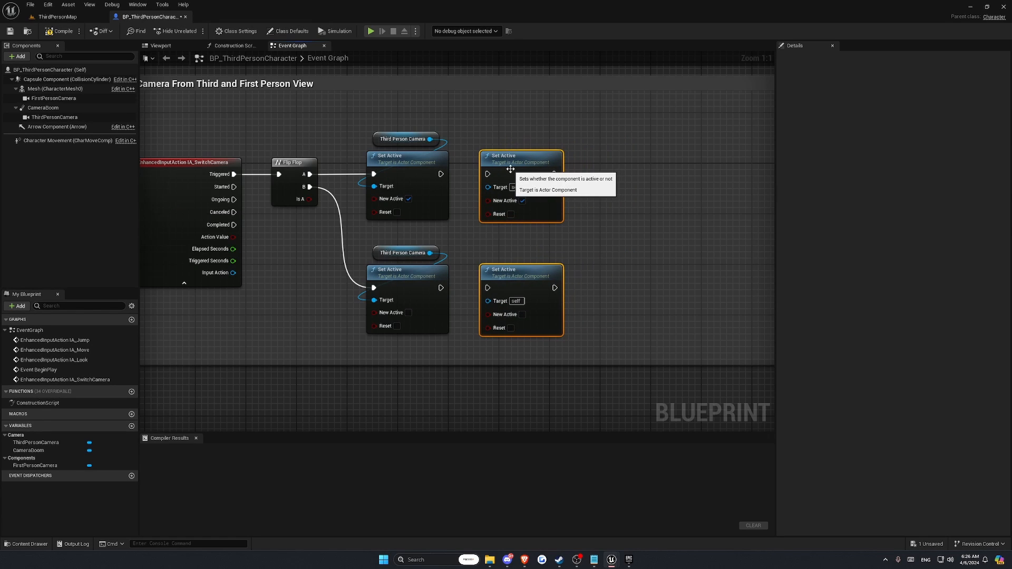
left_click_drag(442, 172, 487, 174)
left_click_drag(441, 287, 487, 287)
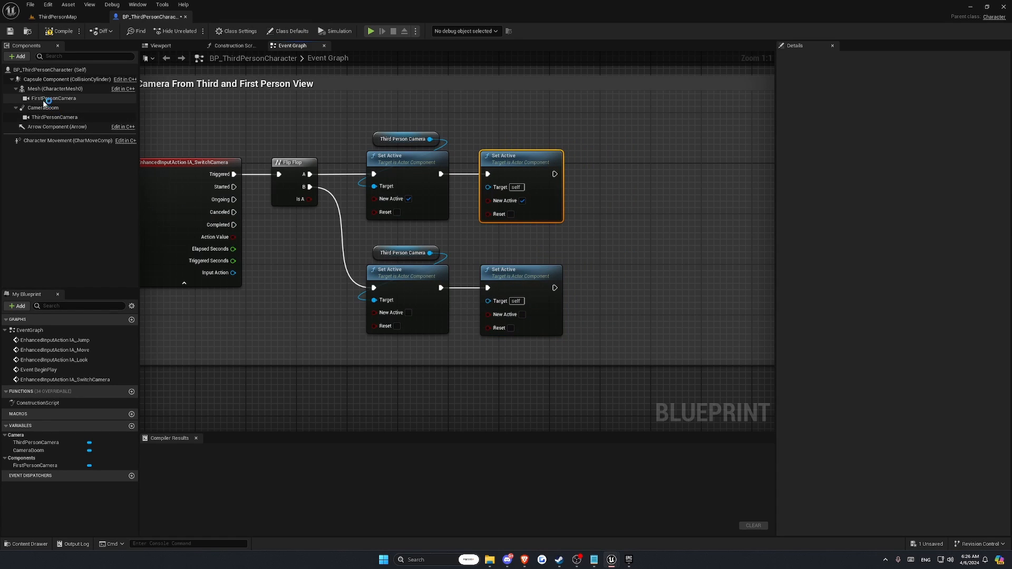
- Add two FirstPersonCamera references and wire them to the Targets of the new Set Active nodes
left_click_drag(48, 98, 522, 139)
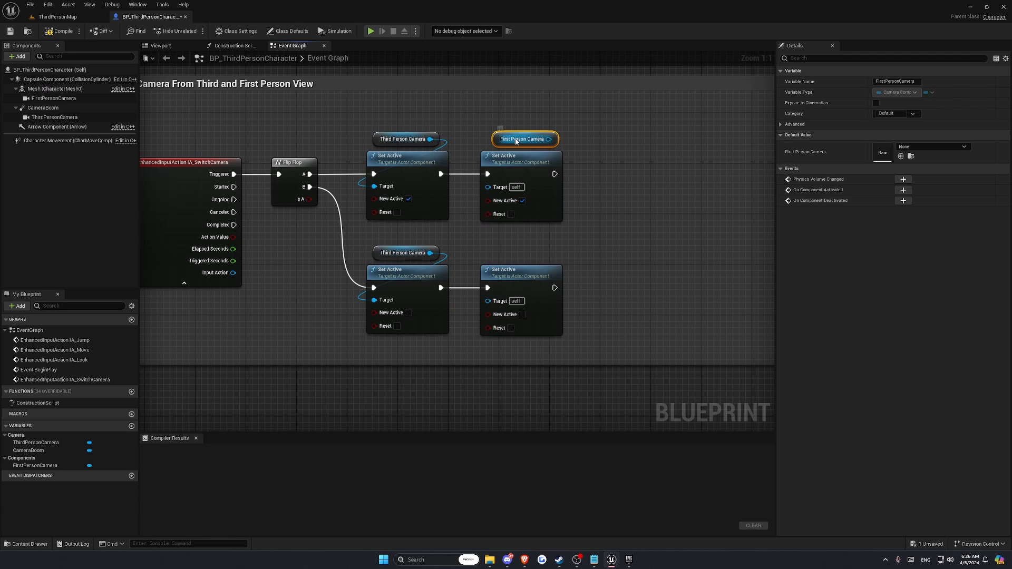
key("ctrl+d")
left_click_drag(550, 253, 488, 301)
left_click_drag(550, 139, 488, 188)
right_click_drag(445, 220, 432, 207)
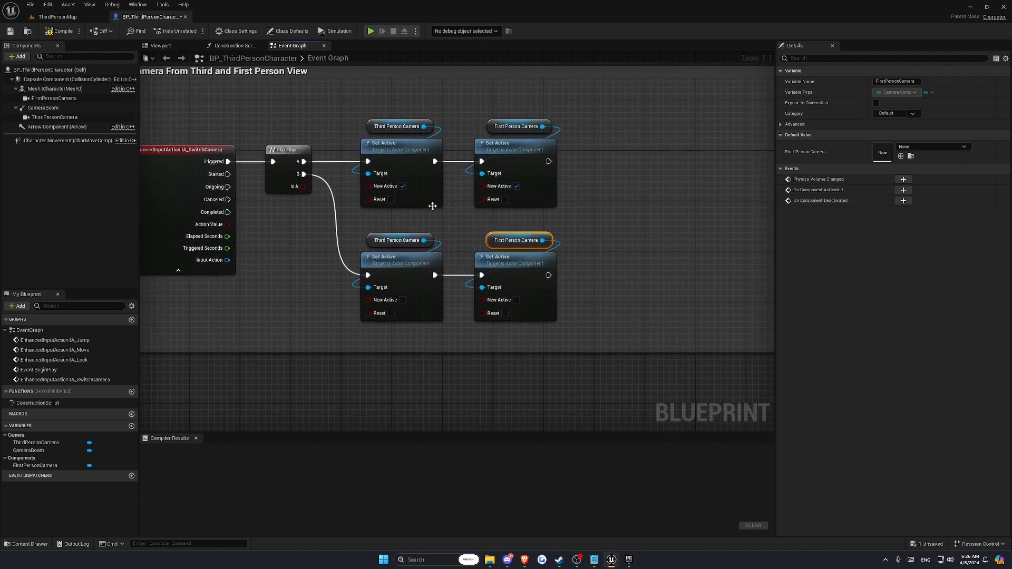
- Set New Active off on the top first-person Set Active and on for the lower one
right_click_drag(274, 162, 321, 189)
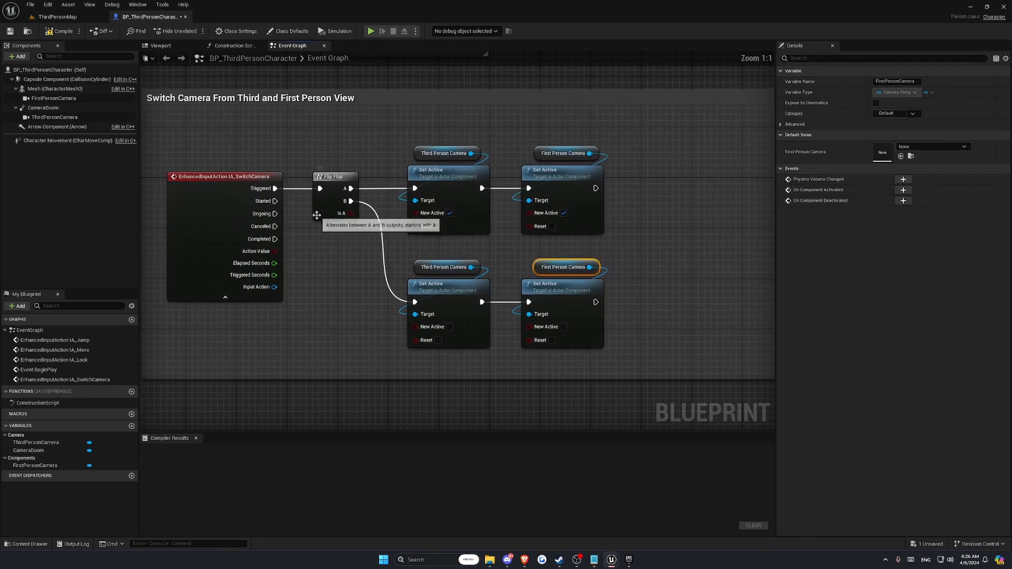
right_click_drag(389, 172, 325, 159)
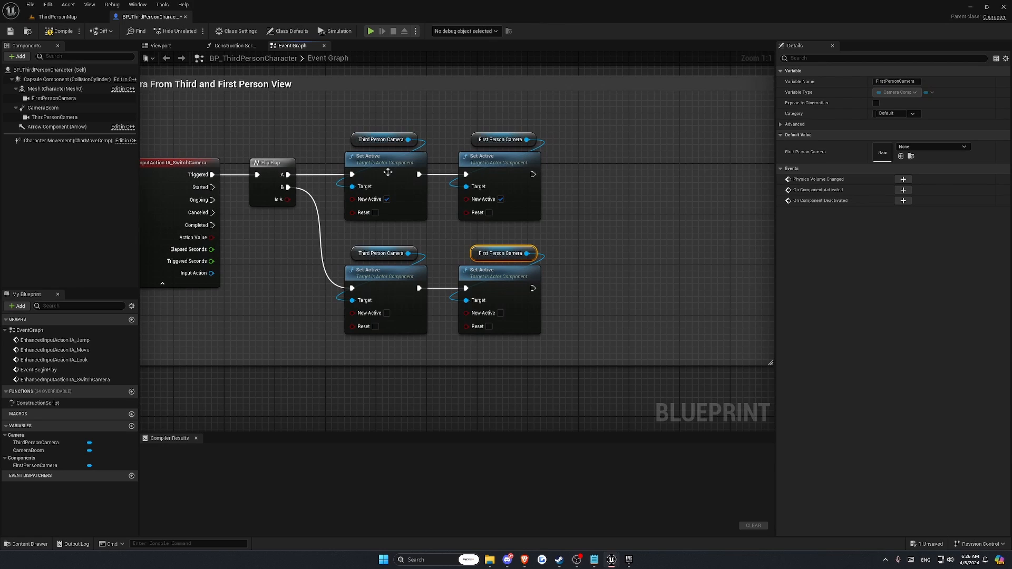
right_click_drag(388, 173, 358, 156)
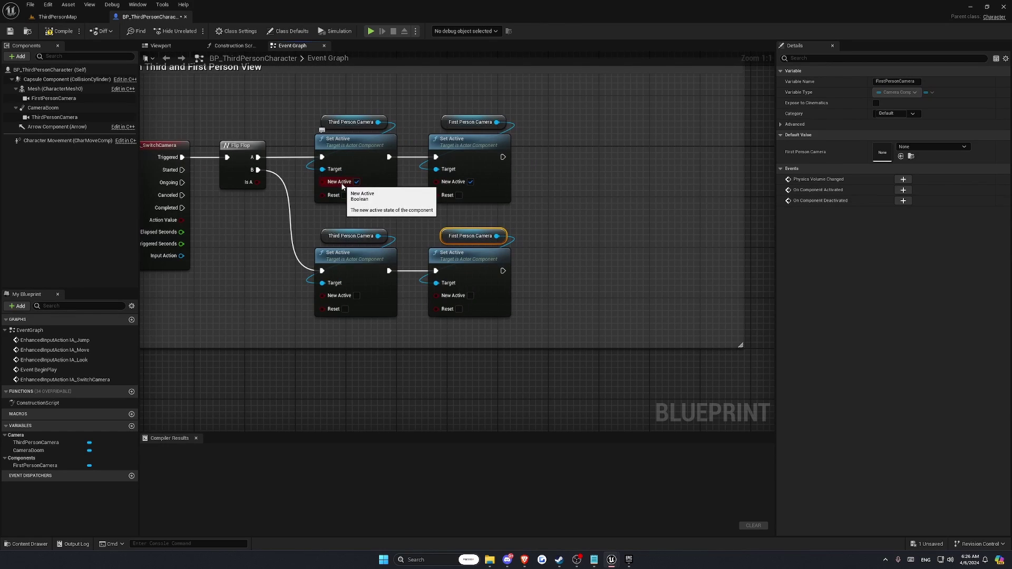
left_click(470, 182)
right_click_drag(161, 142, 198, 144)
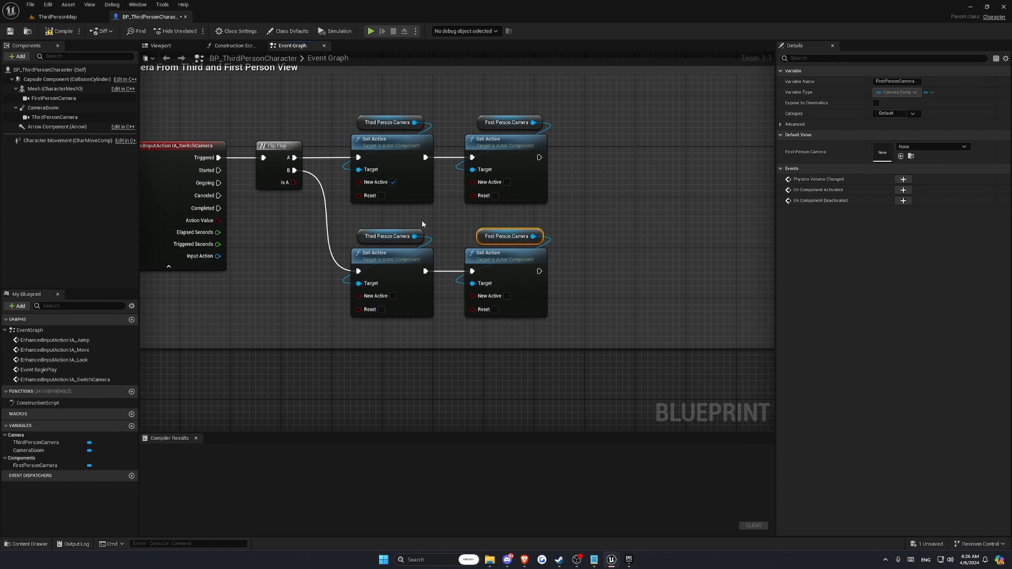
left_click(507, 296)
right_click_drag(574, 255, 452, 261)
- End each branch with Set Use Controller Rotation Yaw, unchecked on top and checked on the bottom
left_click(235, 145)
left_click_drag(416, 162, 452, 168)
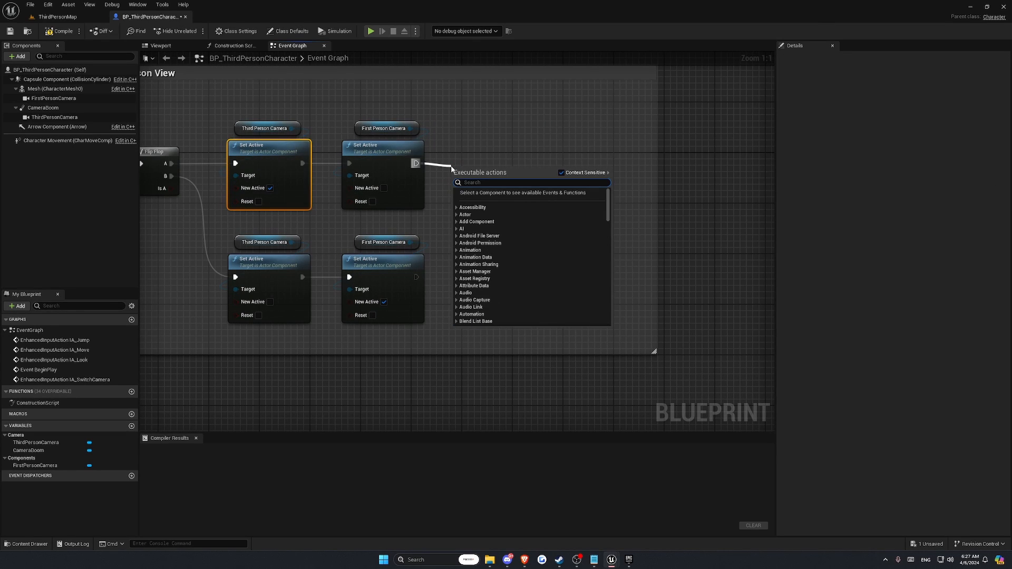
type("set")
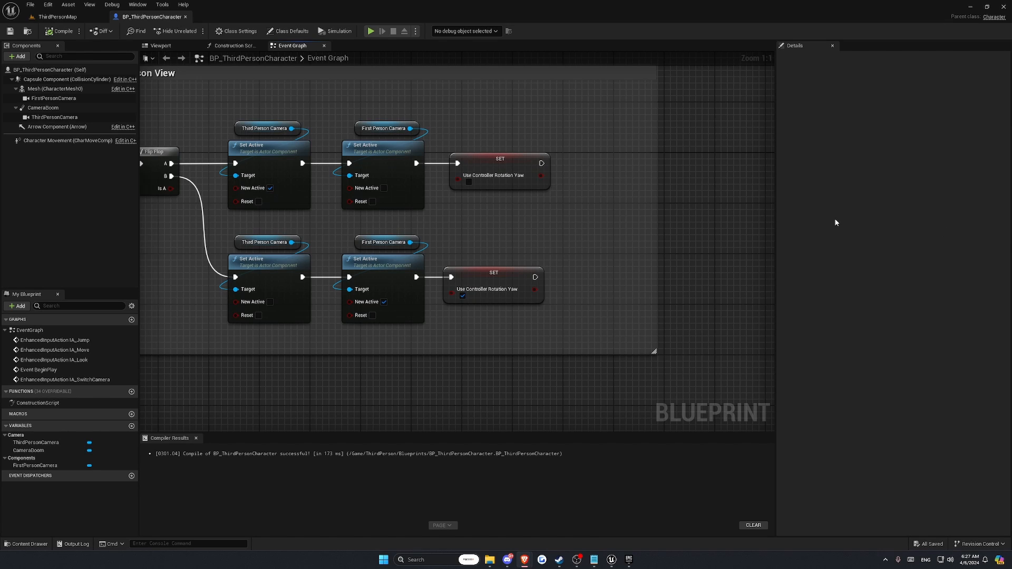
left_click(493, 277)
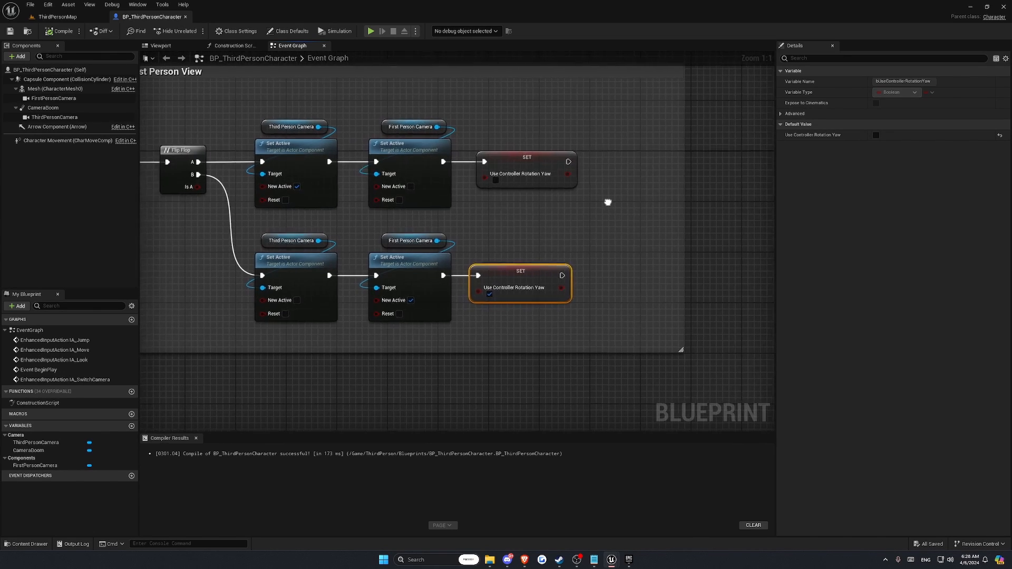
right_click_drag(577, 205, 649, 216)
left_click_drag(485, 234, 444, 292)
left_click(529, 255)
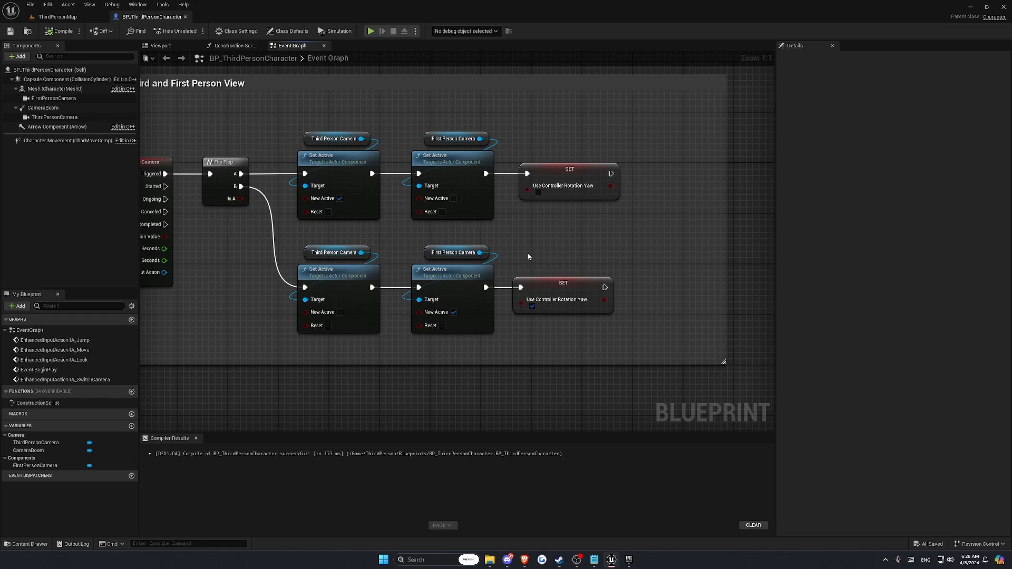
- Compile the blueprint, Save All, and align the upper yaw setter with the lower one
right_click_drag(556, 230, 570, 233)
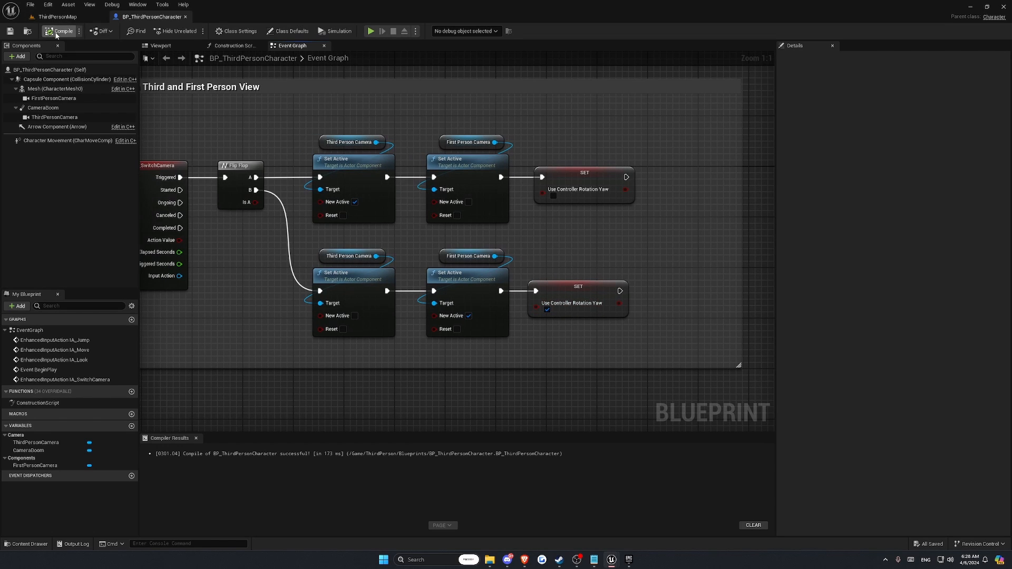
left_click(59, 31)
left_click(30, 4)
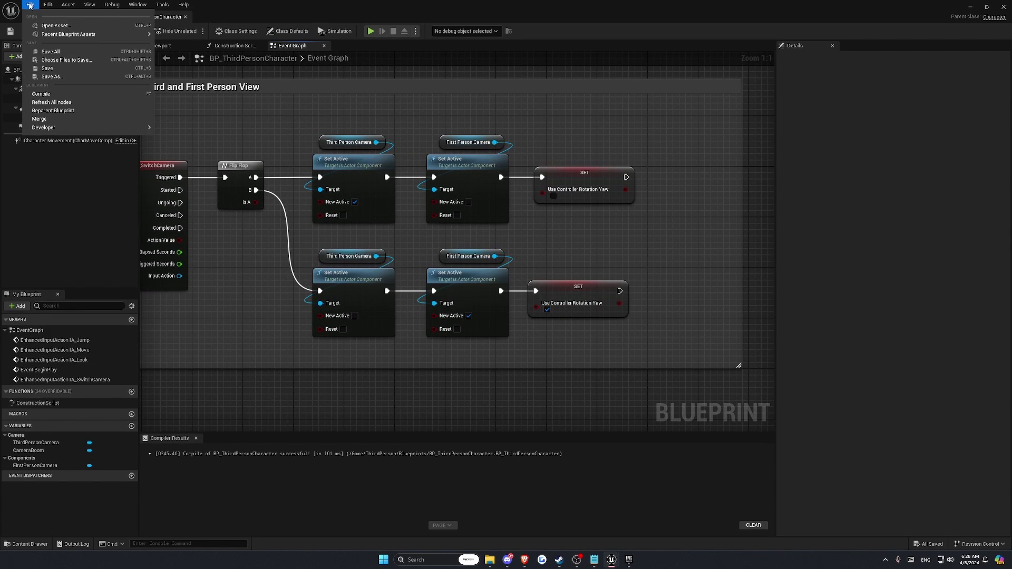
left_click(66, 51)
left_click(30, 5)
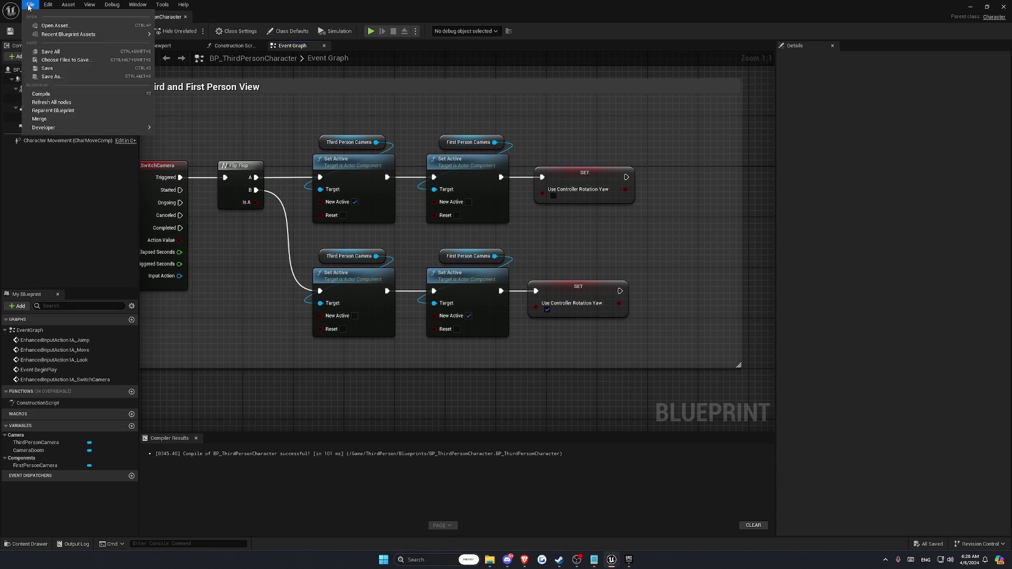
left_click(56, 51)
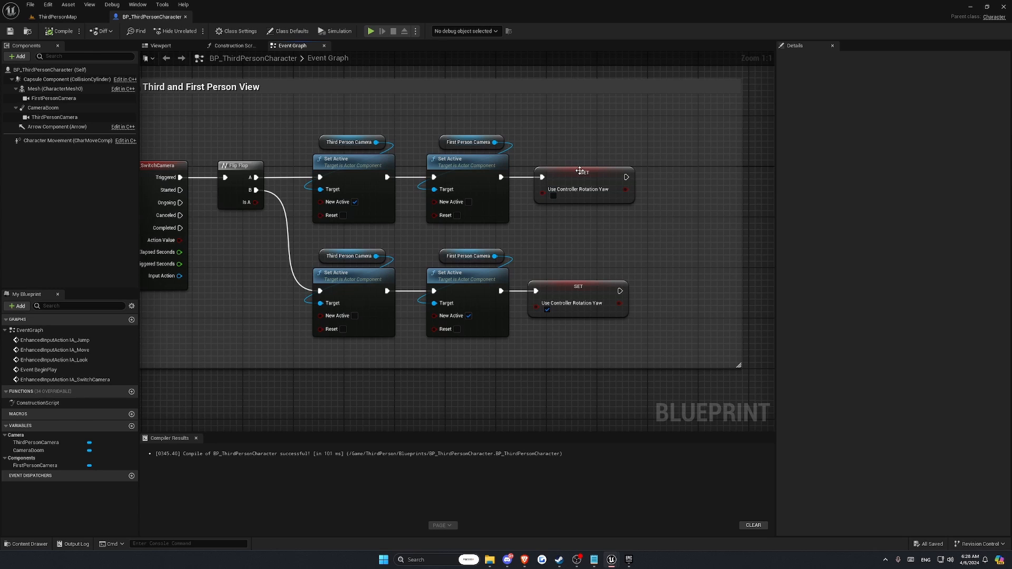
left_click_drag(581, 170, 574, 174)
left_click(672, 143)
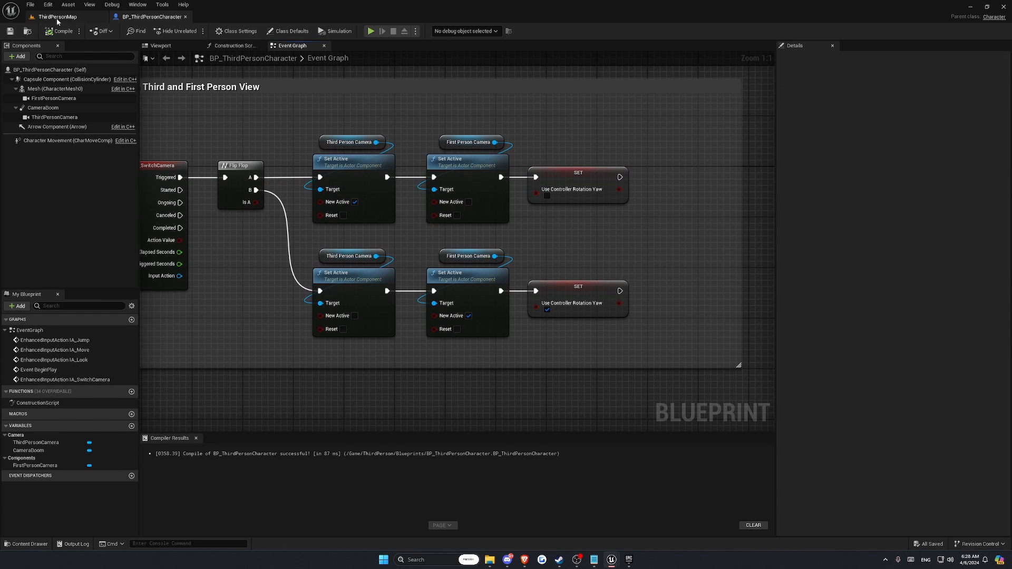
- Play ThirdPersonMap, run forward and switch to the first-person camera with V
left_click(57, 17)
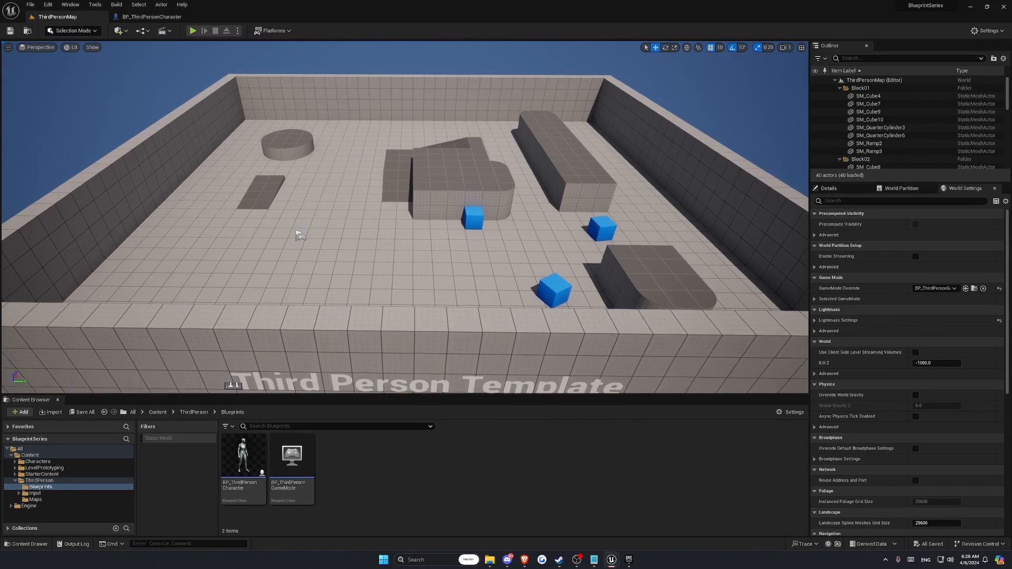
key("alt+p")
key("w")
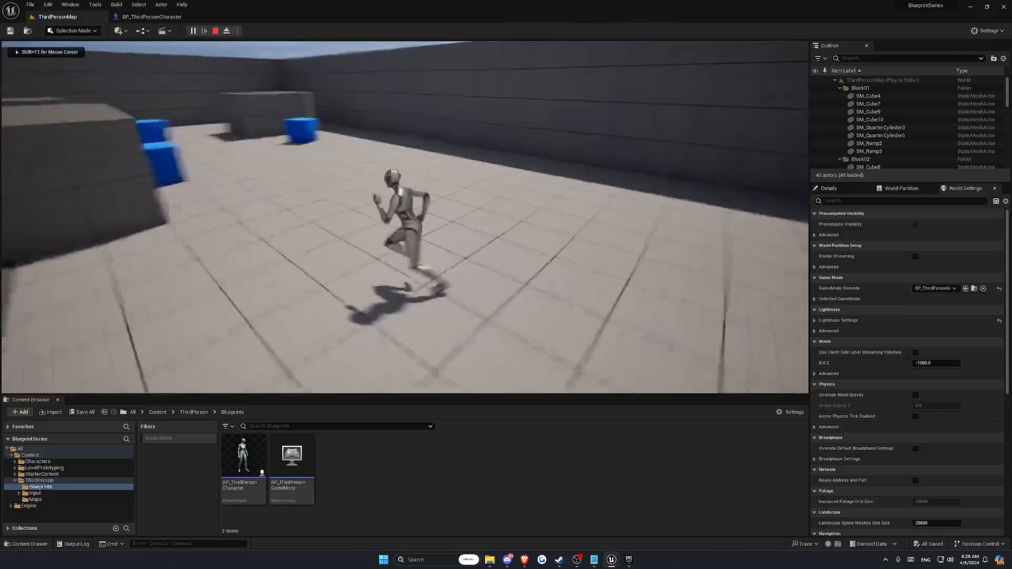
key("w")
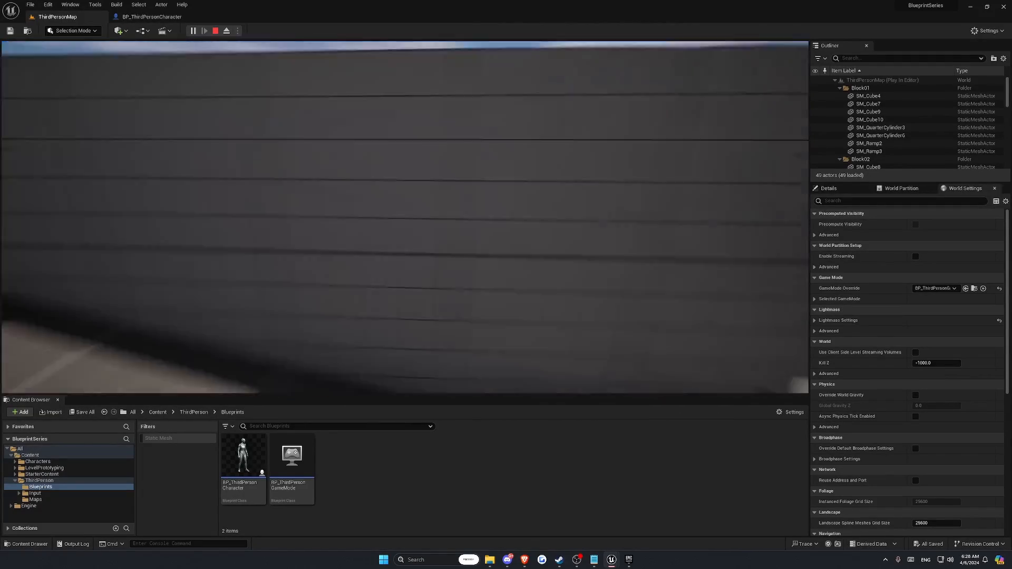
key("w")
key("w")
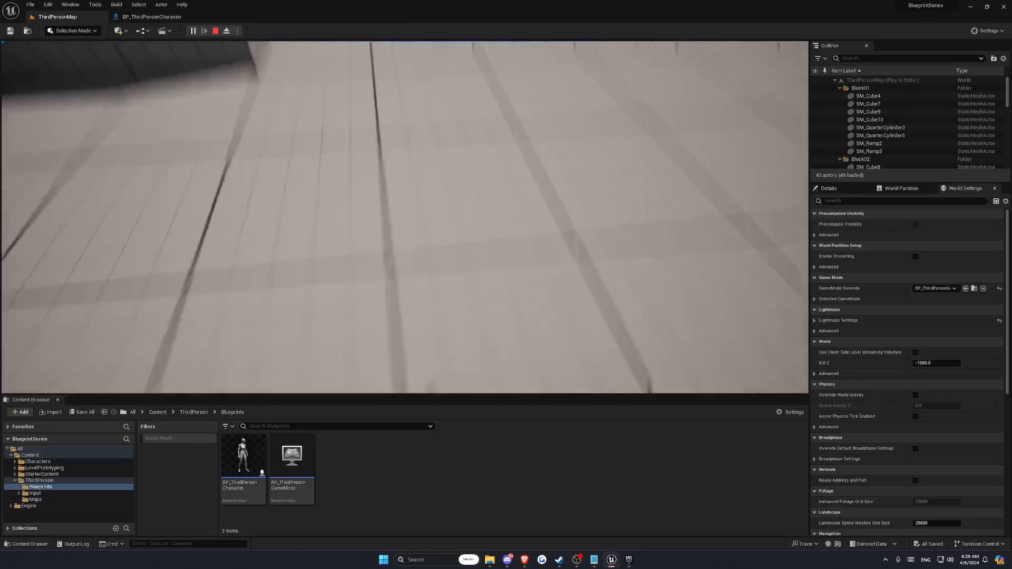
key("w")
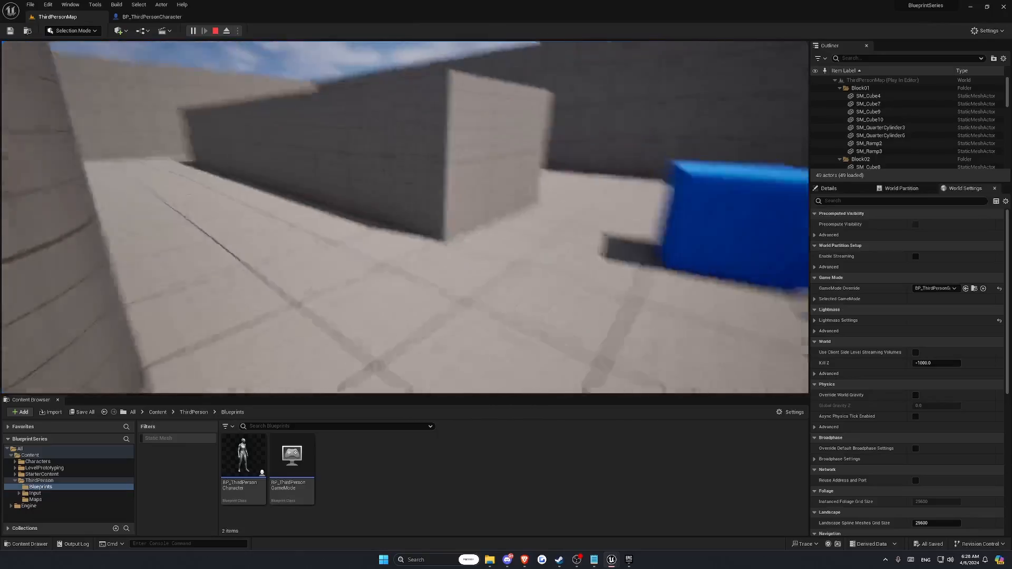
key("w")
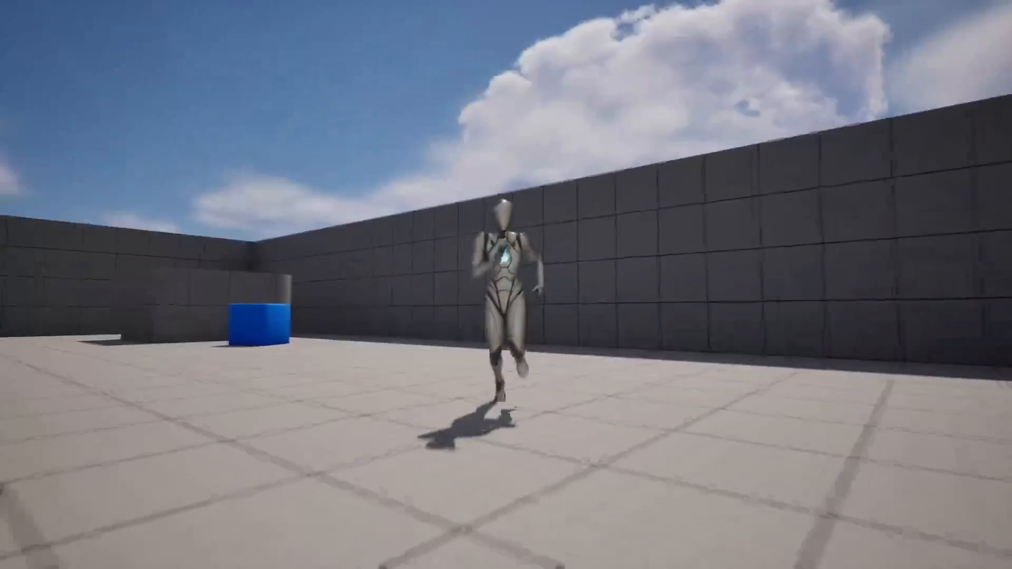
- Switch back to third person with V and run over the ramps and blocks
key("w")
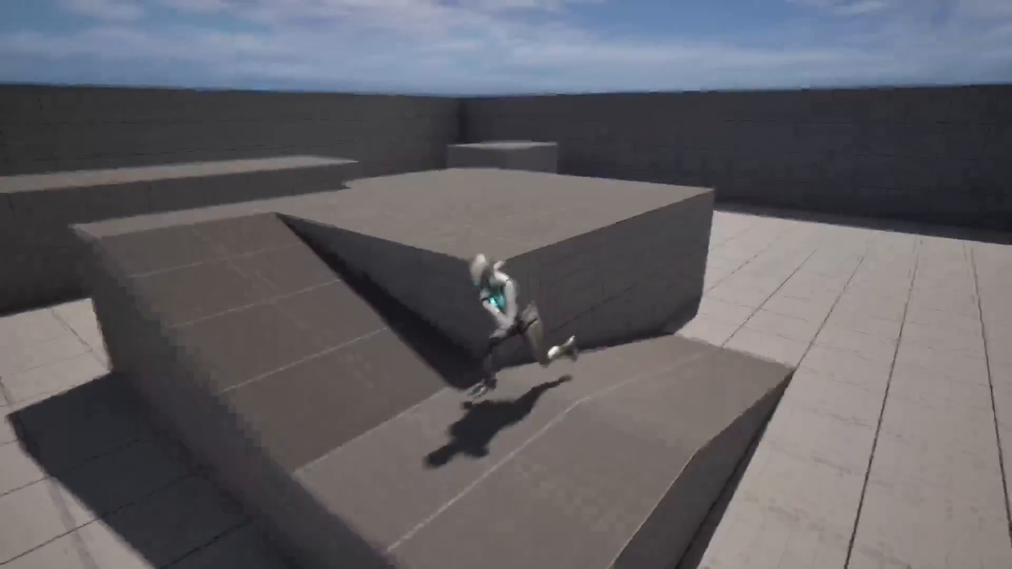